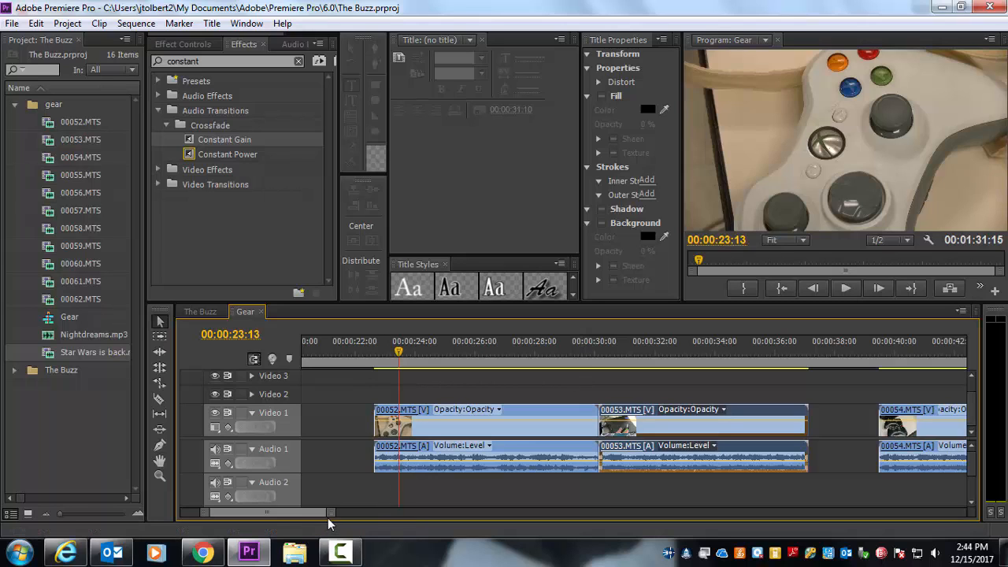
# Play a short stretch of clip 00052 in the Gear sequence and view the Volume options for its audio.
pyautogui.moveTo(332, 515); pyautogui.dragTo(378, 515)
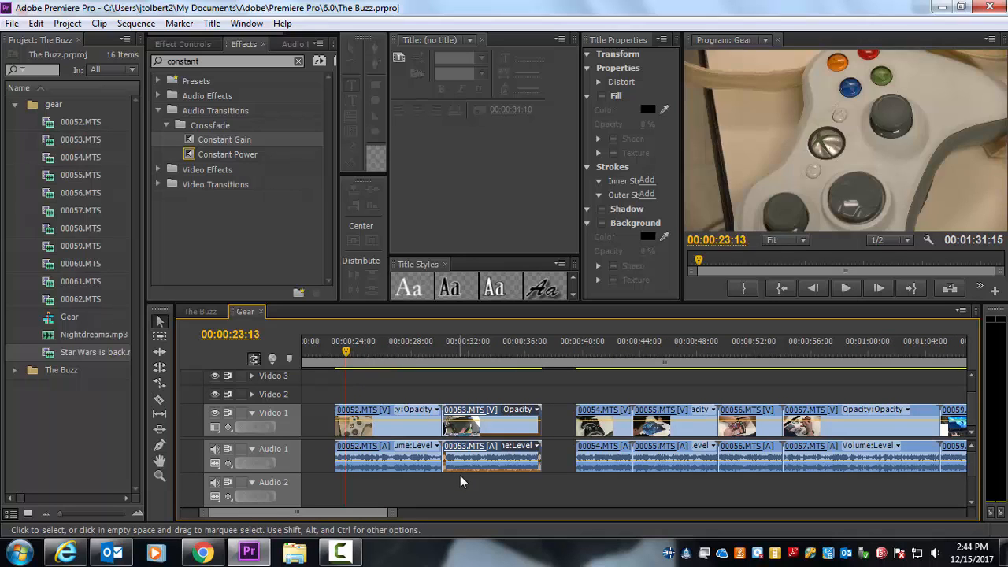
pyautogui.press('space')
pyautogui.press('space')
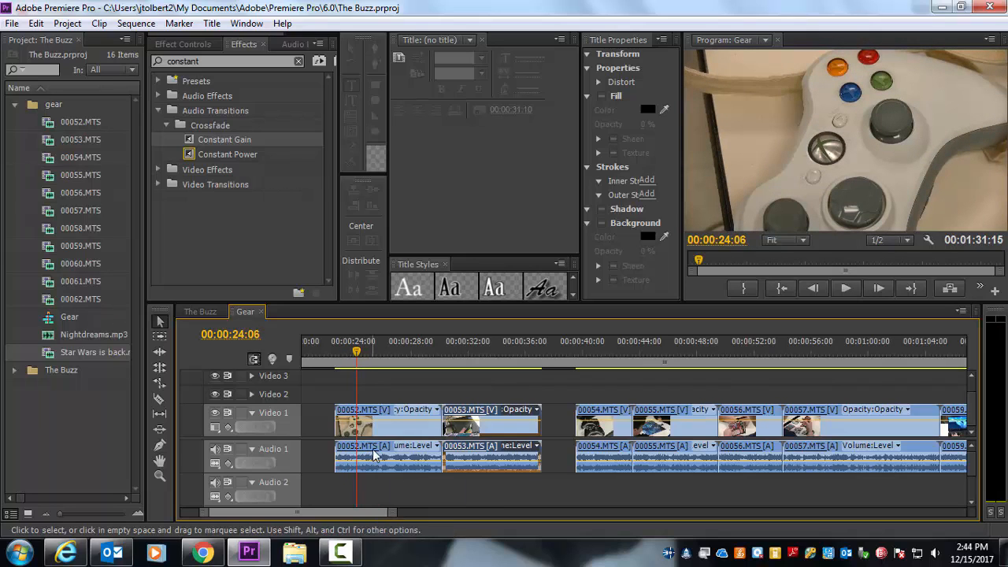
pyautogui.click(437, 446)
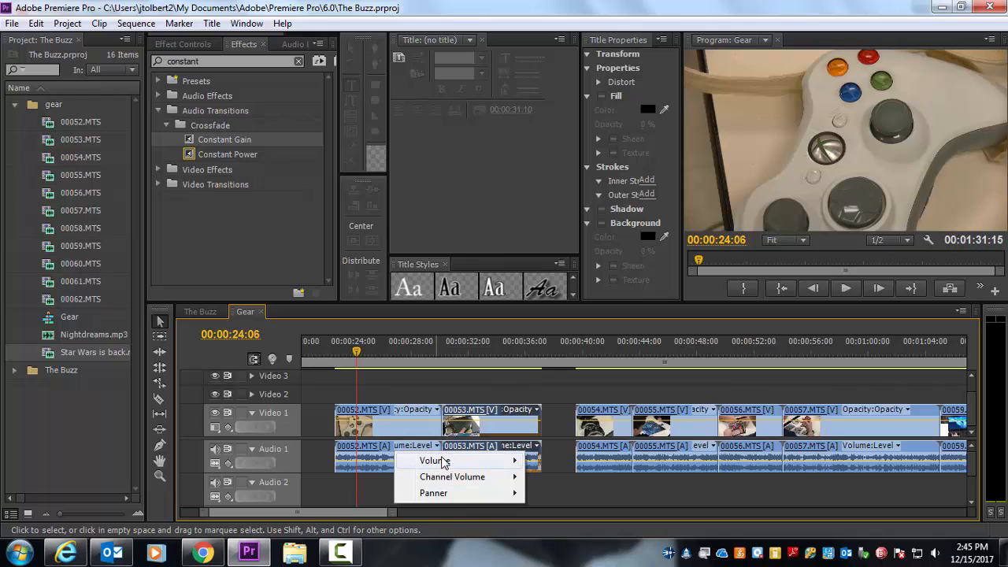
pyautogui.moveTo(443, 462)
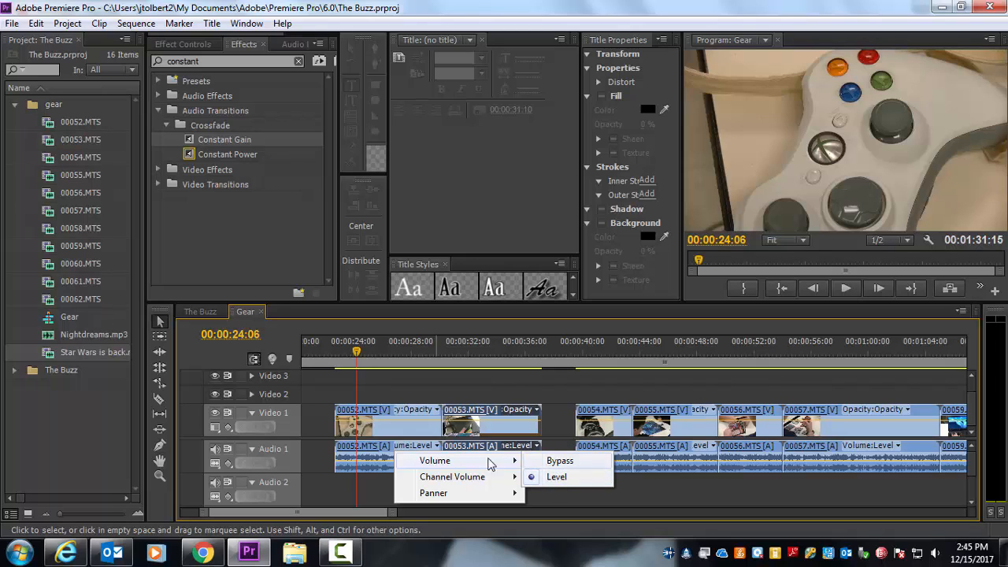
pyautogui.click(388, 454)
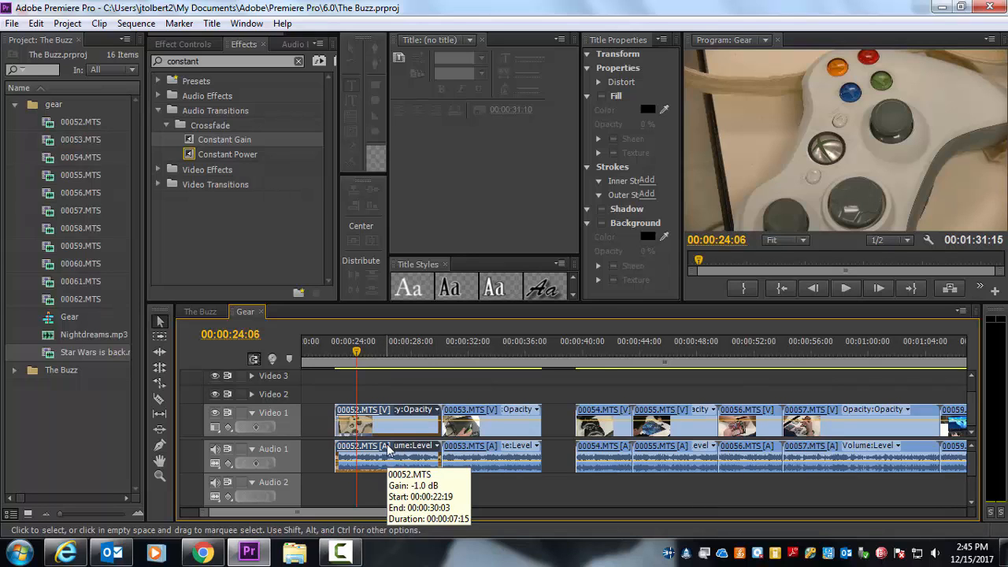
# Set the audio gain of clip 00052 to -10 dB.
pyautogui.rightClick(389, 448)
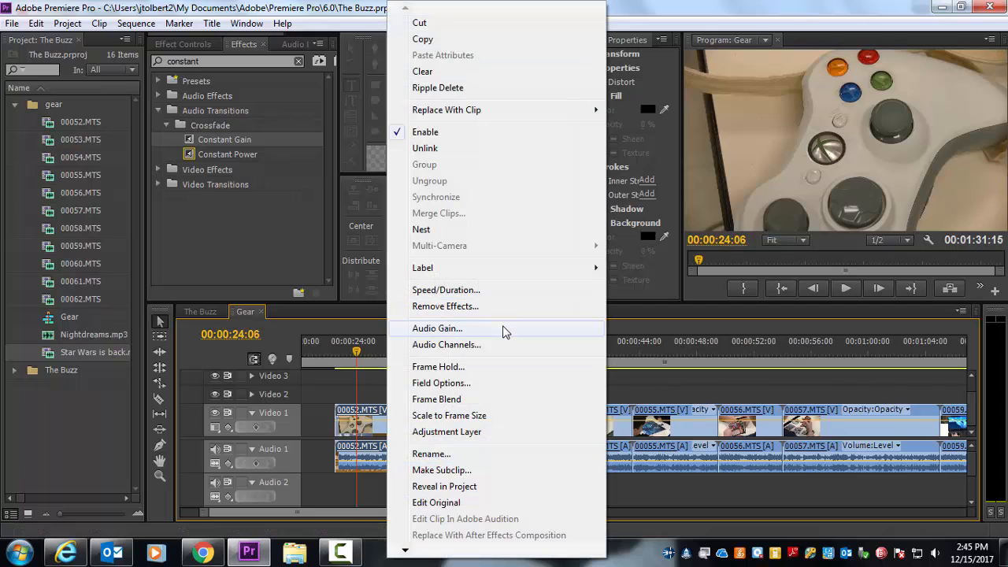
pyautogui.click(438, 328)
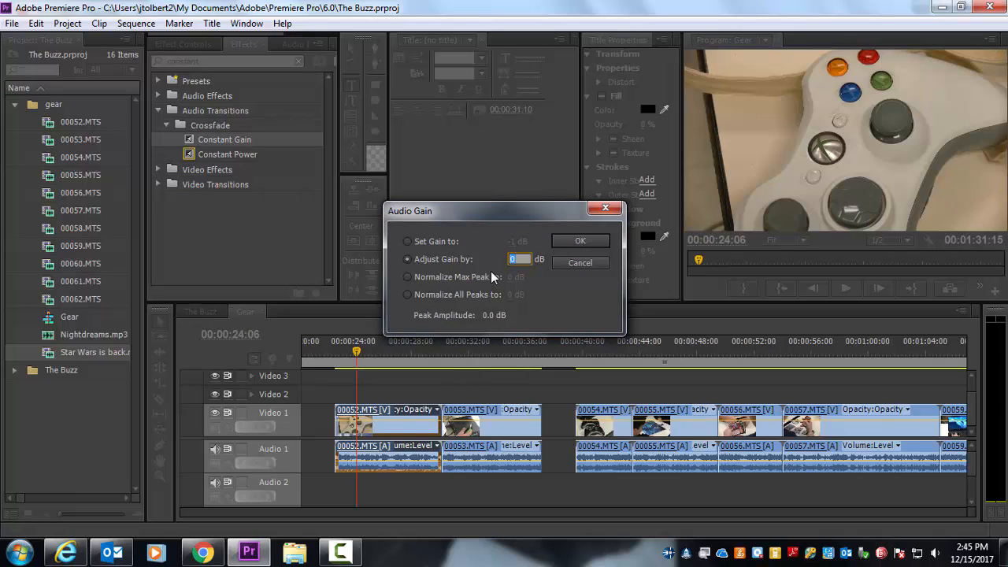
pyautogui.click(408, 241)
pyautogui.click(512, 244)
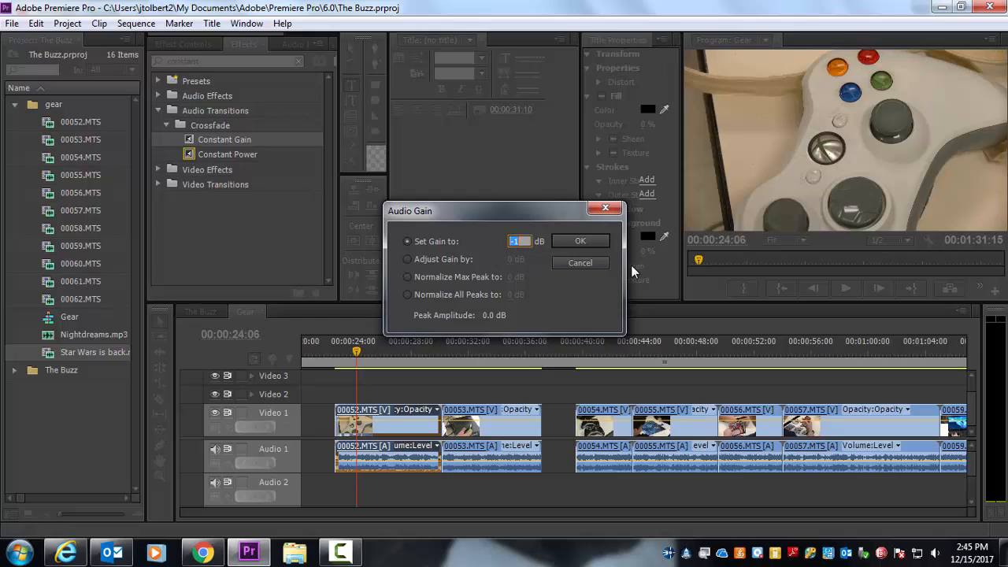
pyautogui.write('-10')
pyautogui.click(572, 238)
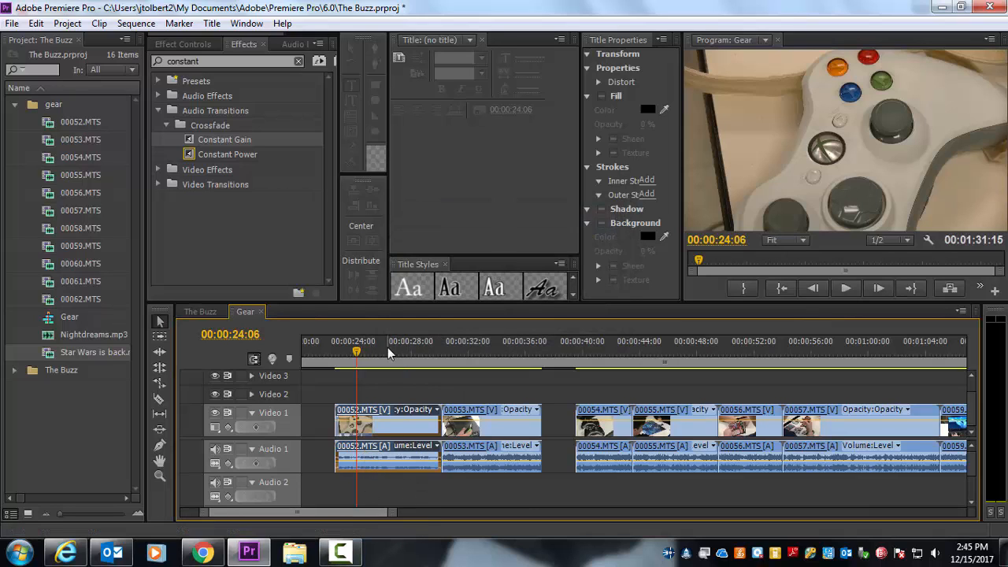
# Play back clip 00052 for a couple of seconds to check its loudness.
pyautogui.click(391, 387)
pyautogui.press('space')
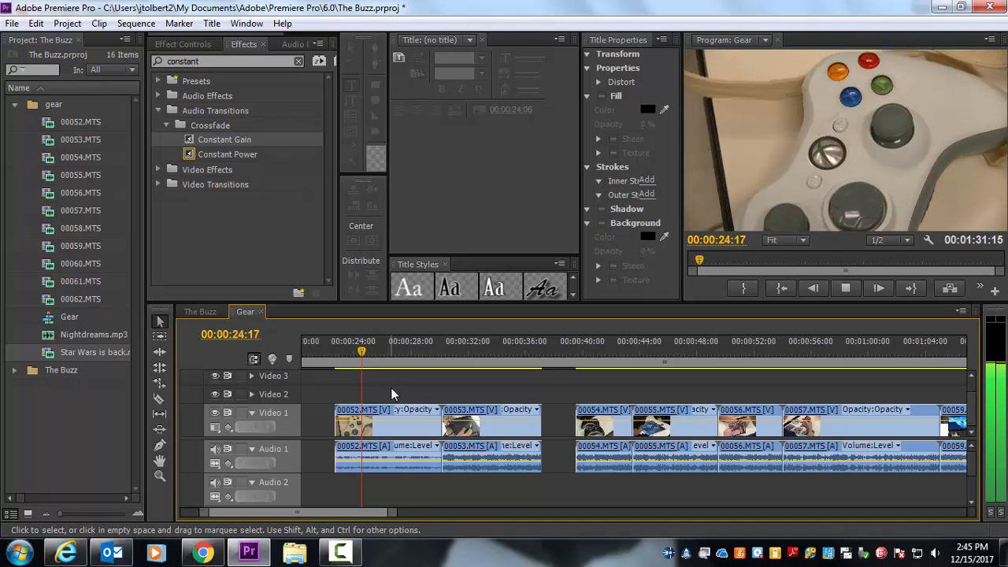
pyautogui.press('space')
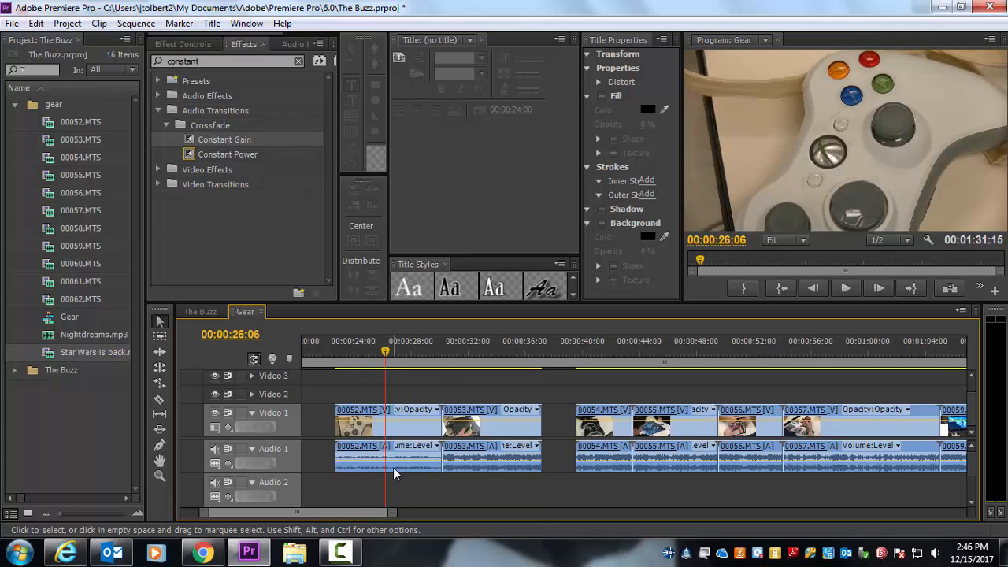
# Set the audio gain of clip 00052 to -5 dB and play back a short part of it.
pyautogui.click(366, 451)
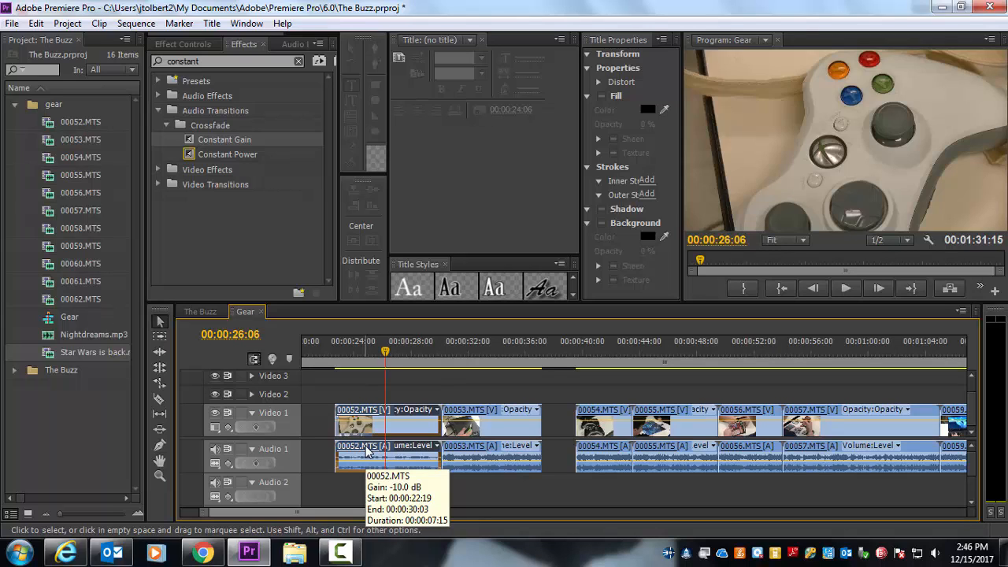
pyautogui.rightClick(367, 451)
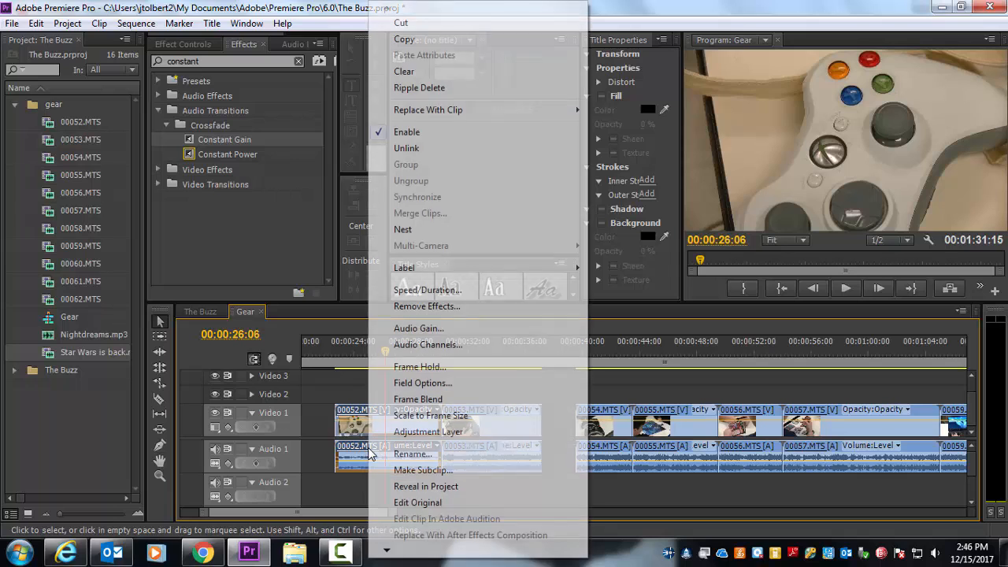
pyautogui.click(442, 336)
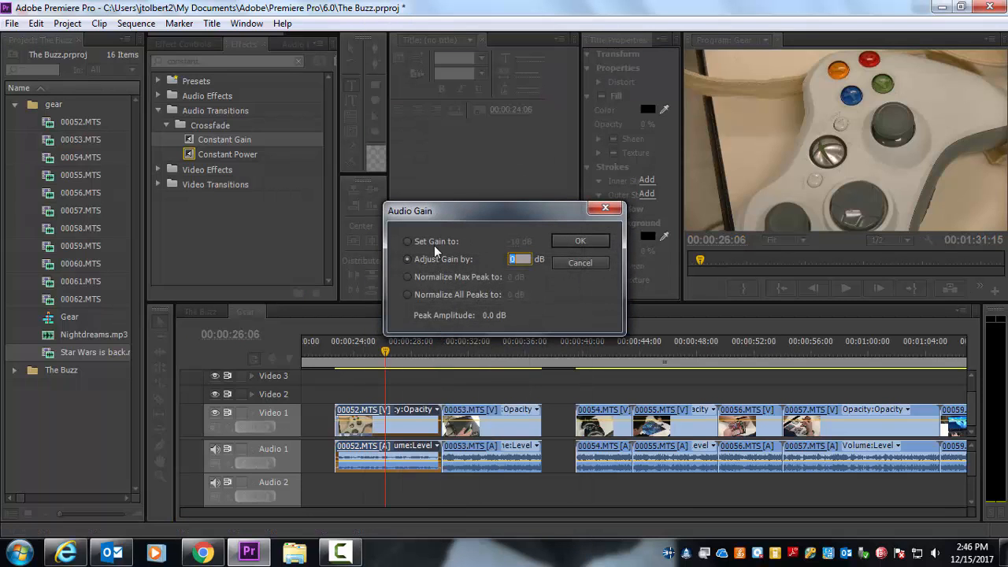
pyautogui.click(517, 238)
pyautogui.write('-5')
pyautogui.click(600, 244)
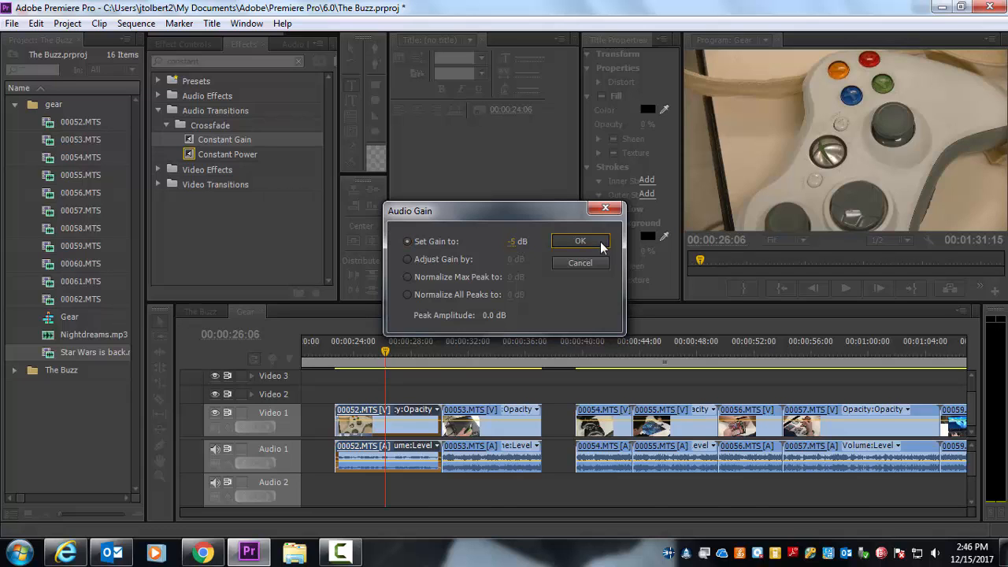
pyautogui.press('space')
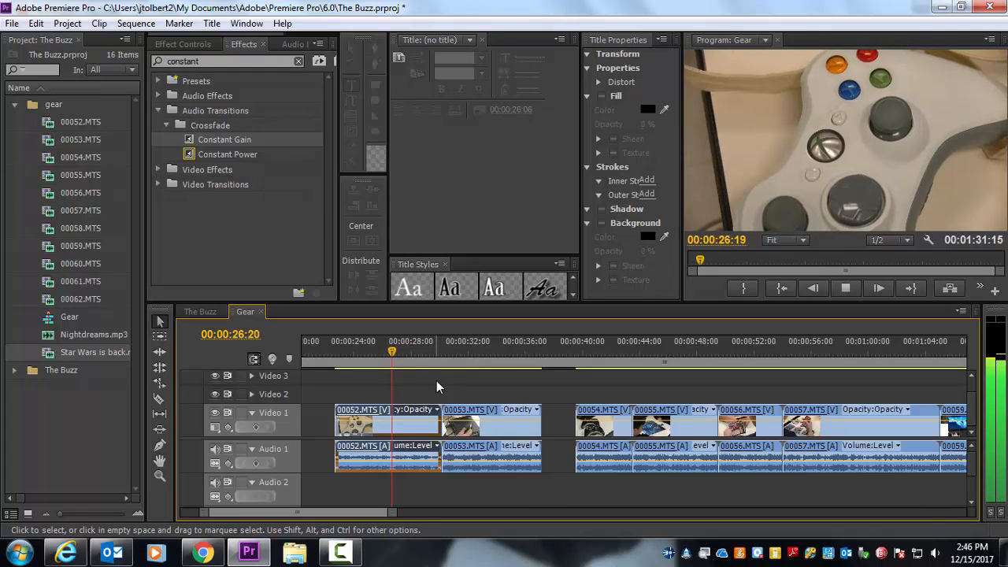
pyautogui.press('space')
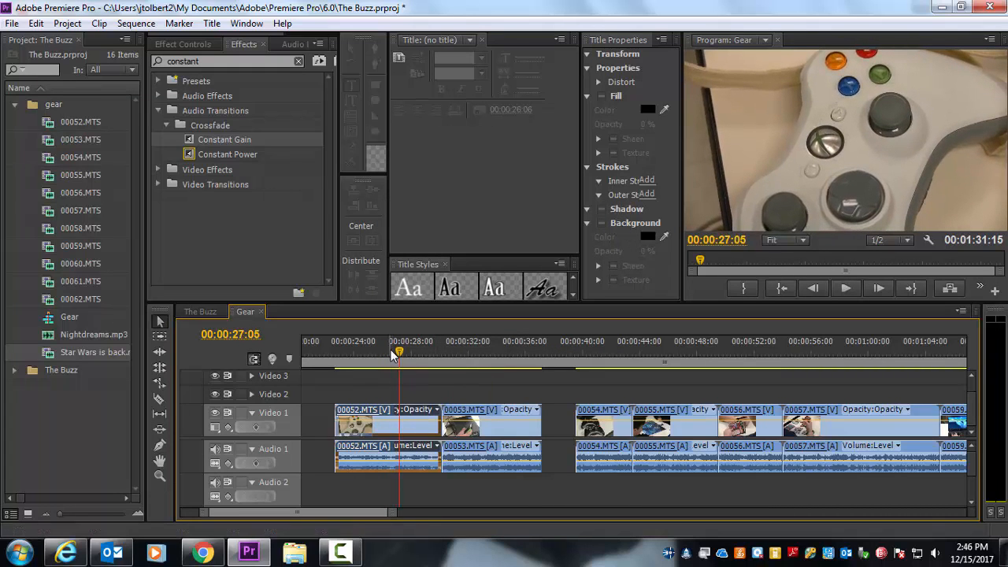
# Move clip 00052 earlier in the sequence, leaving a small gap before clip 00053.
pyautogui.rightClick(384, 448)
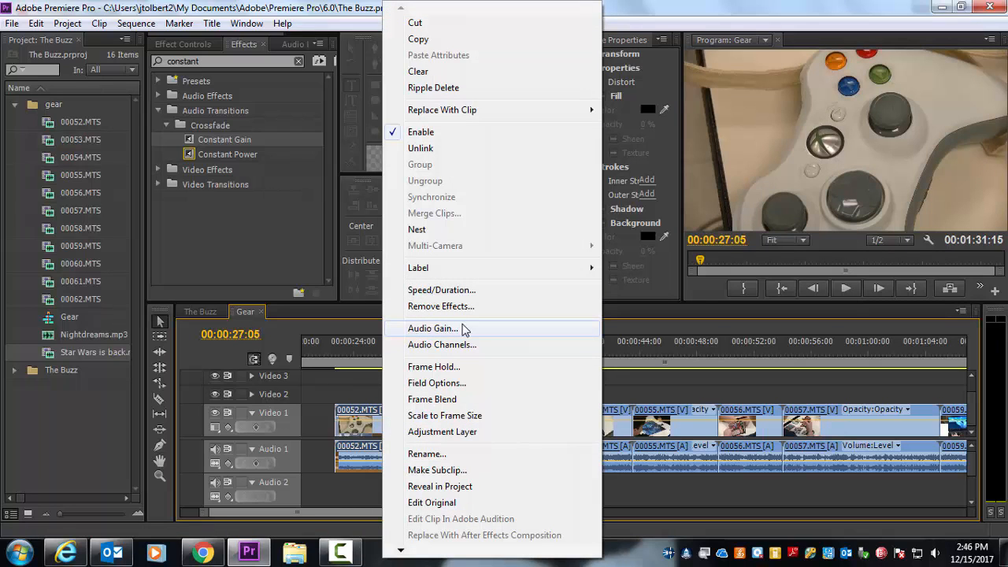
pyautogui.click(363, 397)
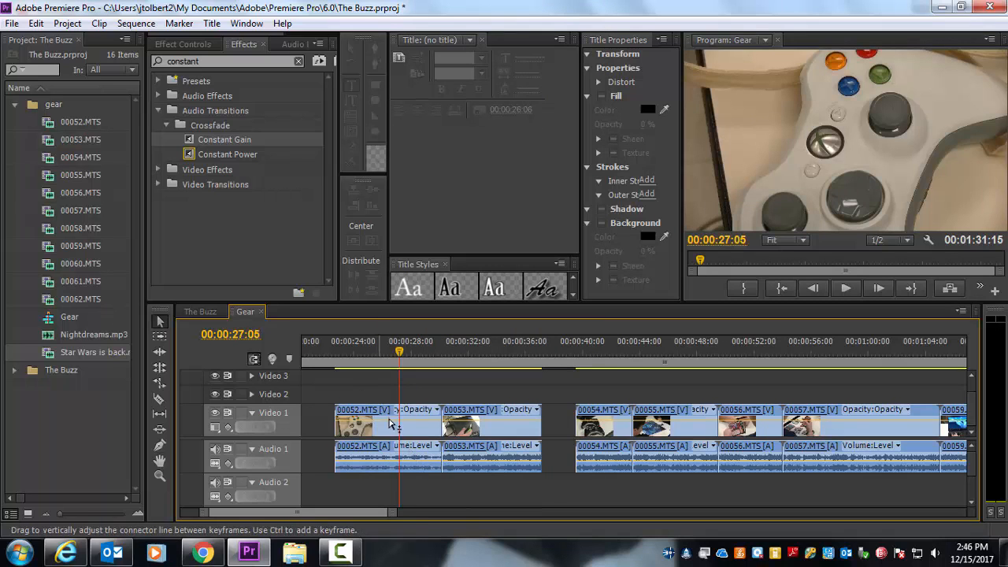
pyautogui.click(374, 415)
pyautogui.moveTo(373, 412); pyautogui.dragTo(350, 414)
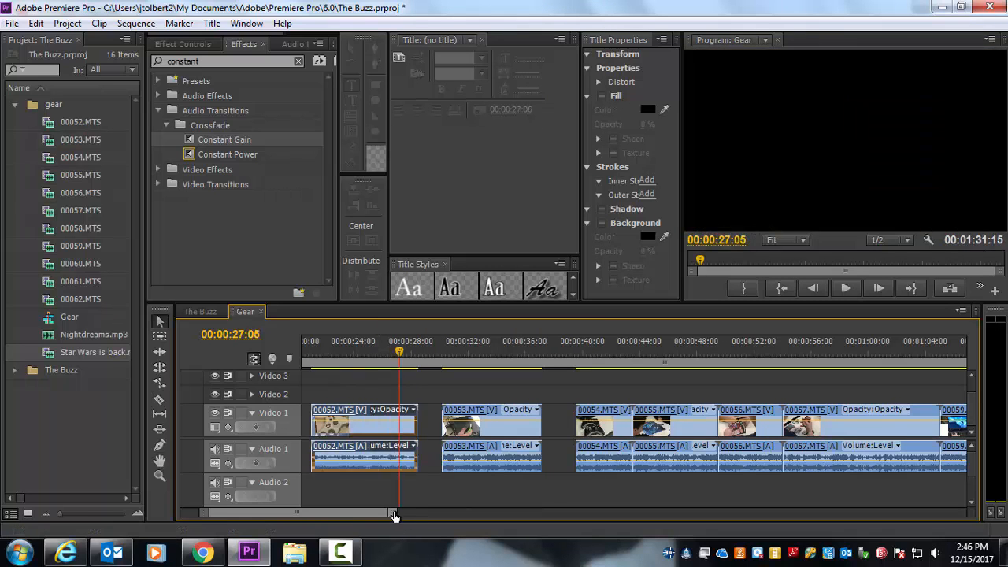
pyautogui.moveTo(393, 512); pyautogui.dragTo(551, 512)
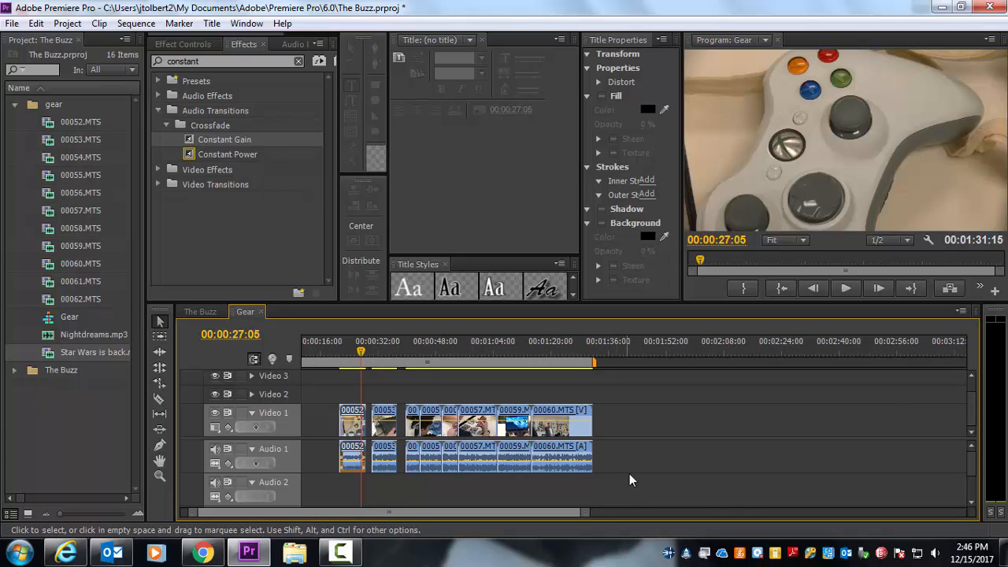
pyautogui.moveTo(630, 489); pyautogui.dragTo(324, 454)
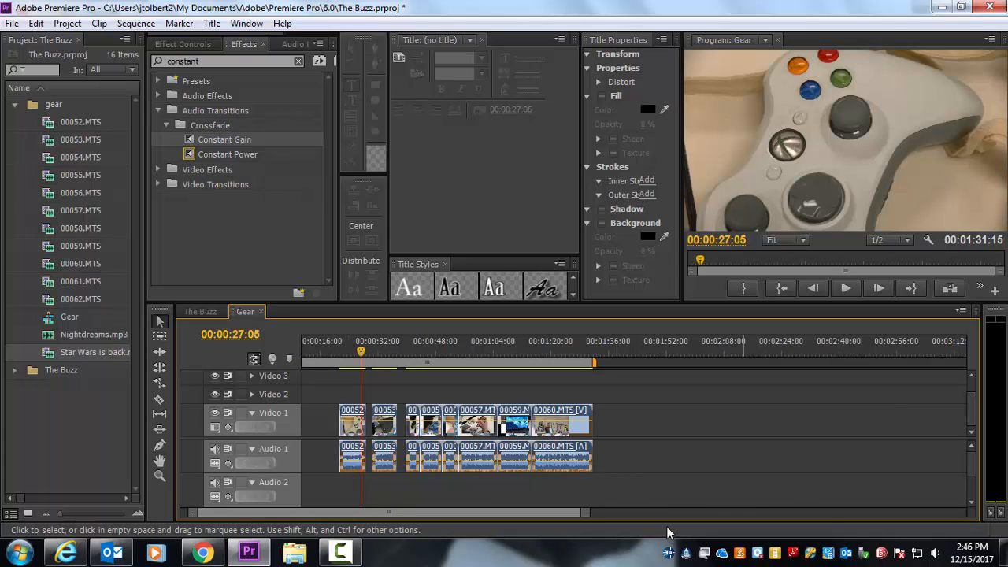
pyautogui.click(610, 494)
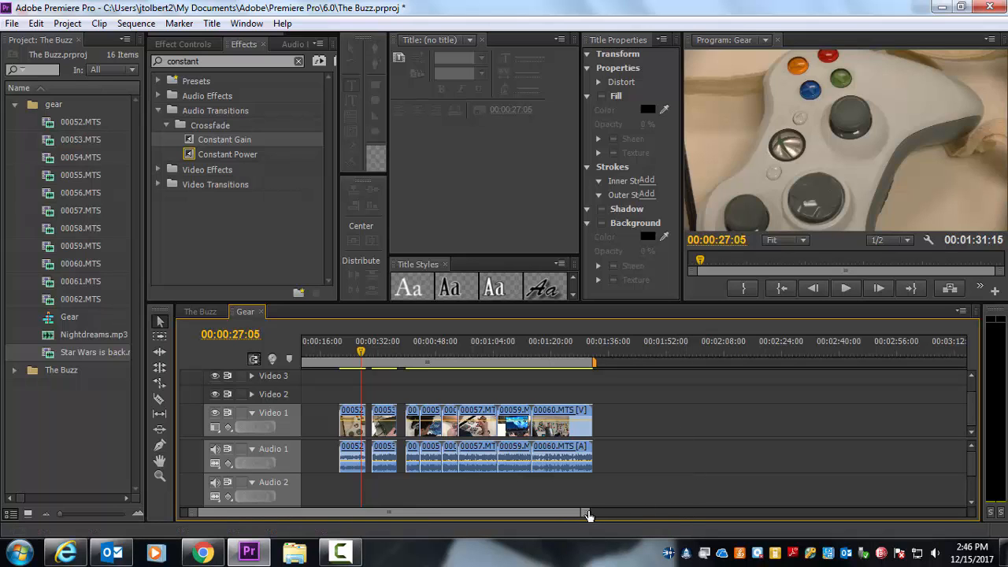
pyautogui.moveTo(583, 512)
pyautogui.mouseDown()
pyautogui.moveTo(516, 512)
pyautogui.moveTo(526, 513)
pyautogui.mouseUp()
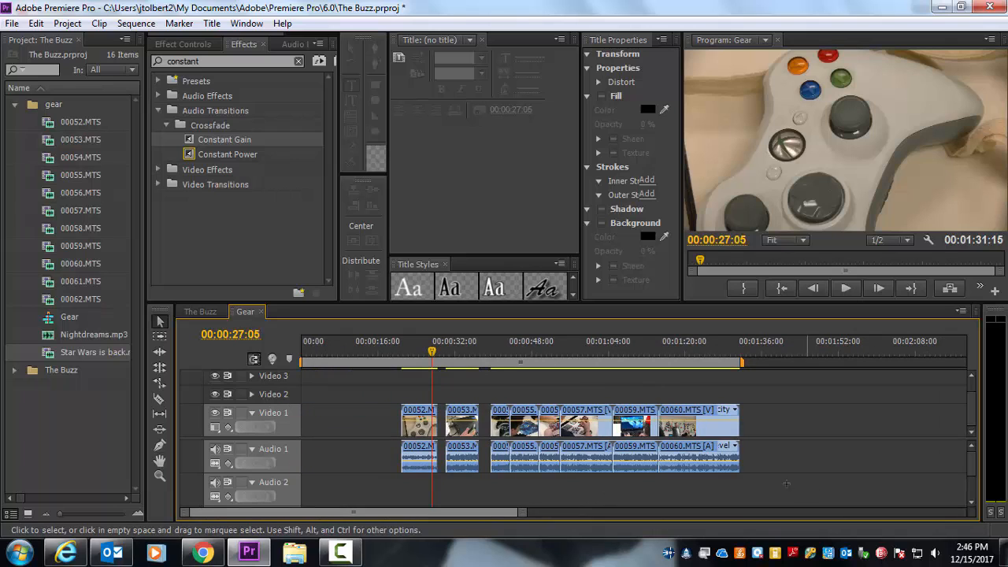
pyautogui.moveTo(807, 483); pyautogui.dragTo(370, 454)
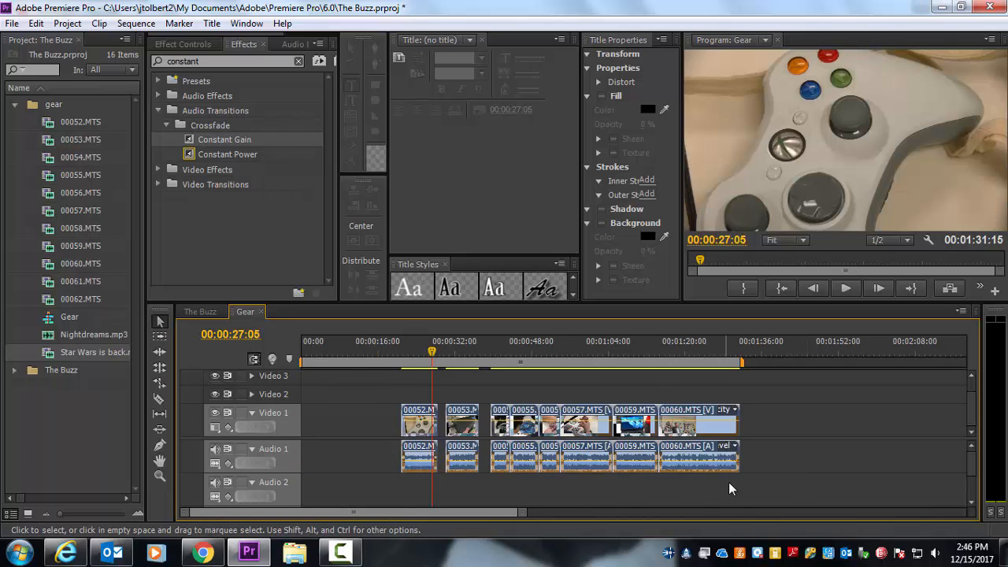
pyautogui.rightClick(642, 454)
pyautogui.click(719, 317)
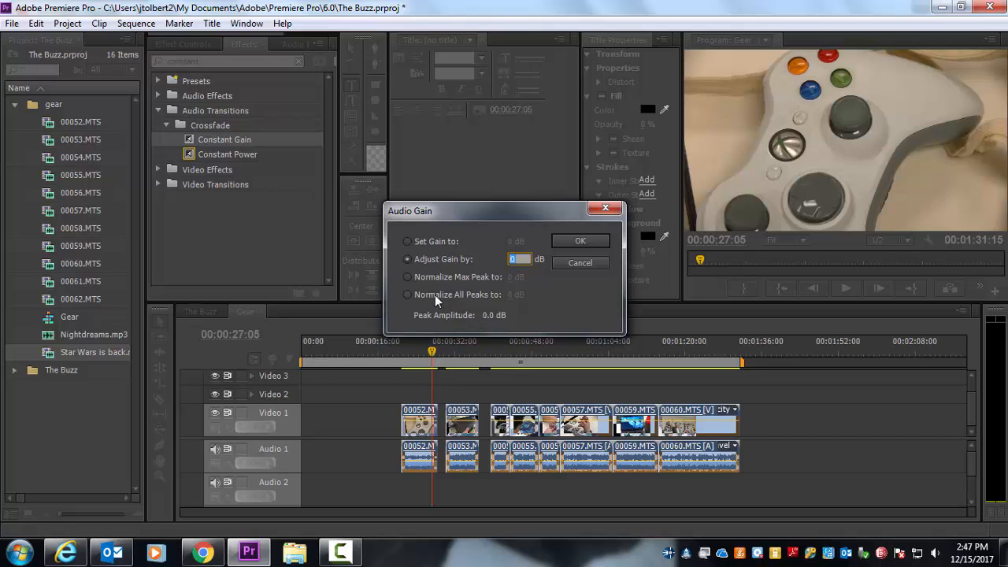
pyautogui.click(434, 294)
pyautogui.click(575, 265)
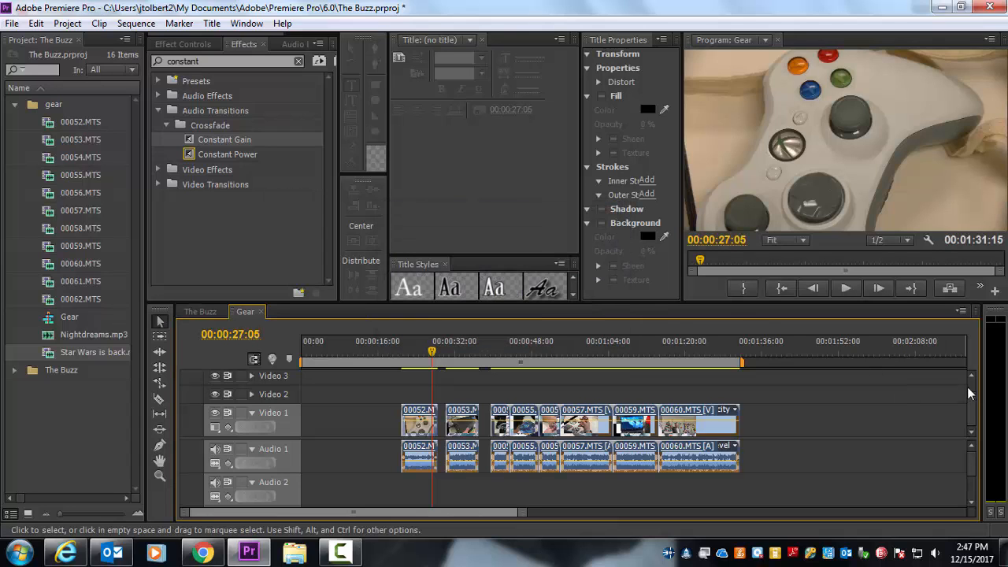
# Widen the audio level meters beside the sequence enough to read their dB scale.
pyautogui.moveTo(983, 390); pyautogui.dragTo(865, 390)
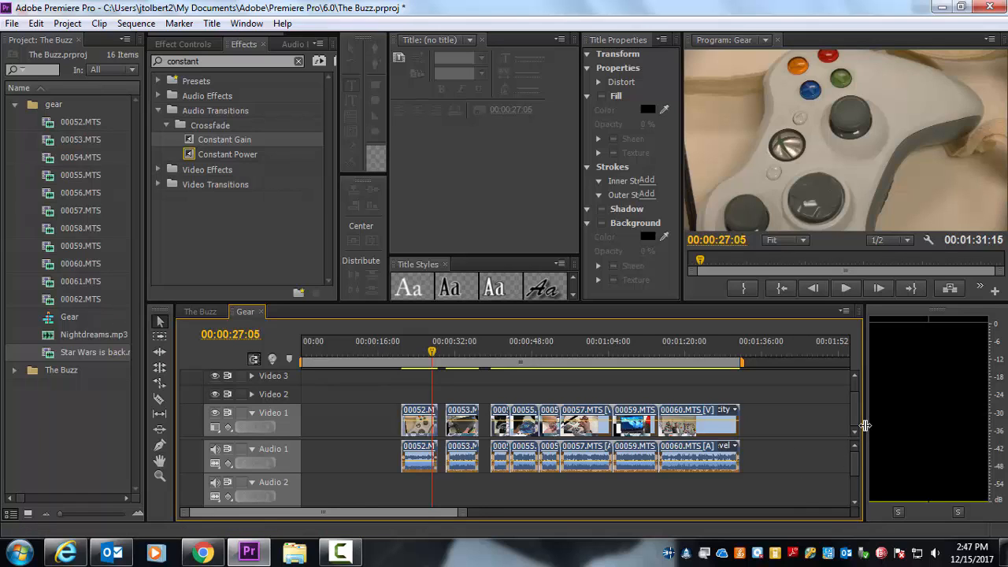
pyautogui.moveTo(868, 430); pyautogui.dragTo(962, 430)
# Select all the clips in the Gear sequence and normalize all their audio peaks to -1 dB.
pyautogui.moveTo(774, 489); pyautogui.dragTo(400, 440)
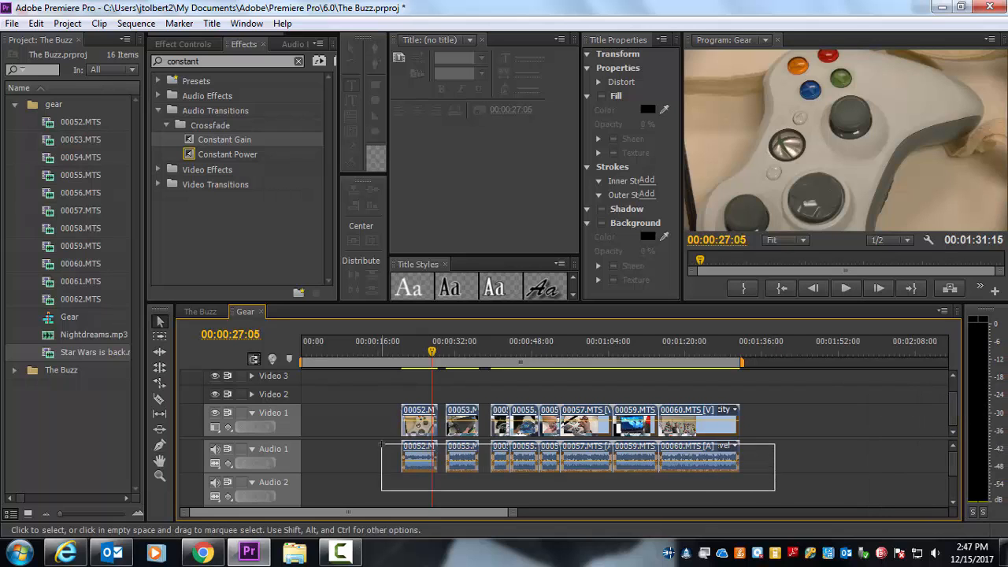
pyautogui.rightClick(584, 450)
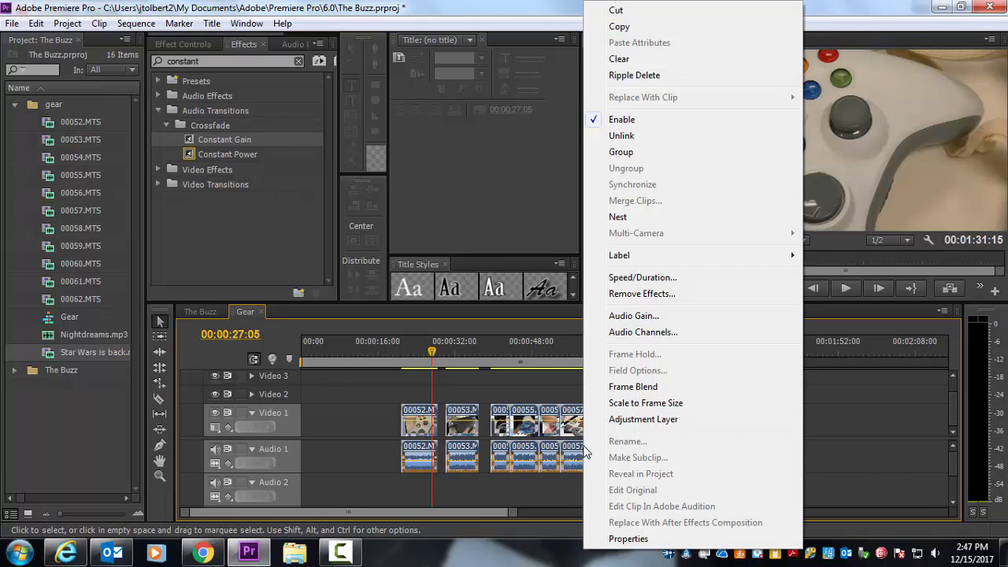
pyautogui.click(630, 316)
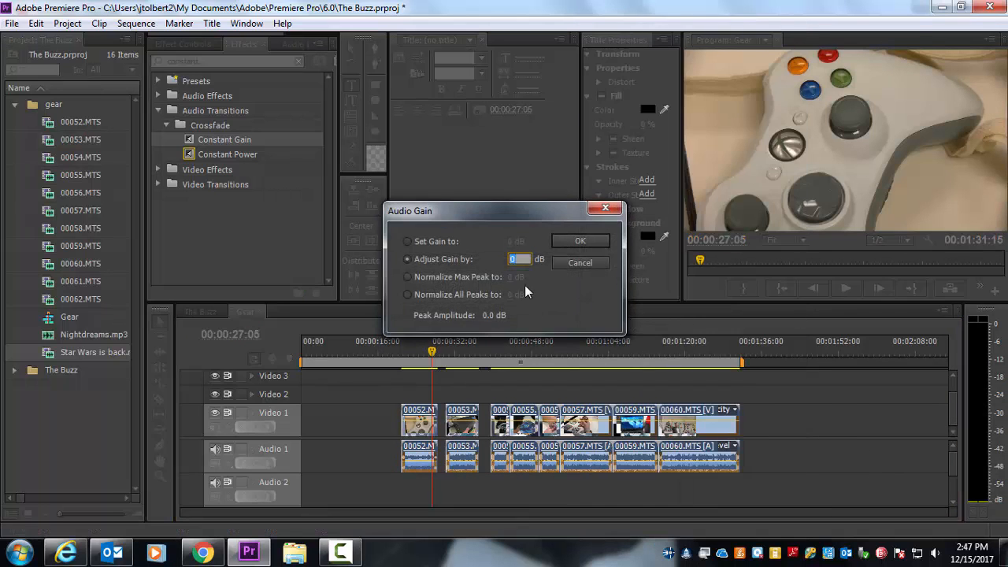
pyautogui.click(431, 294)
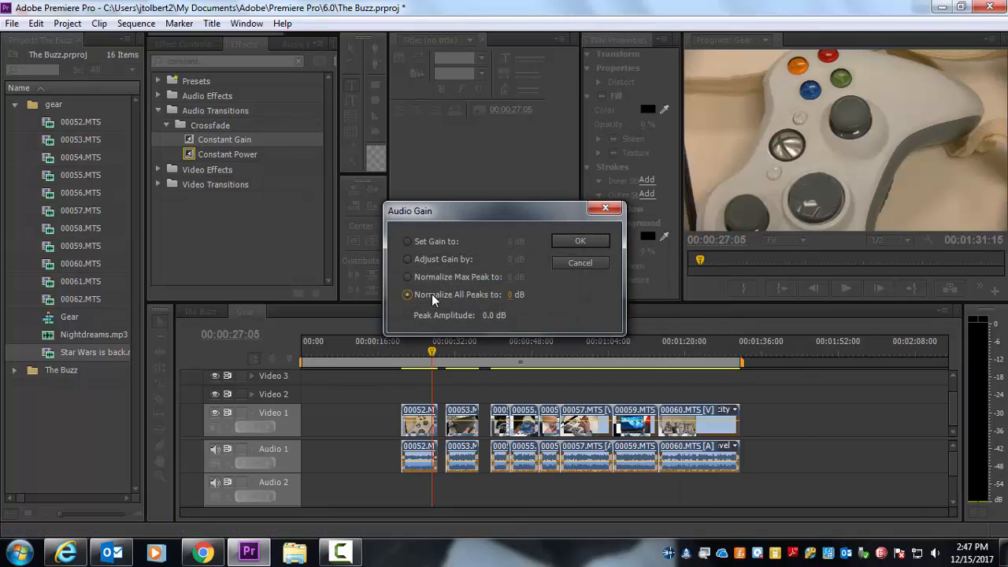
pyautogui.click(510, 295)
pyautogui.write('-1')
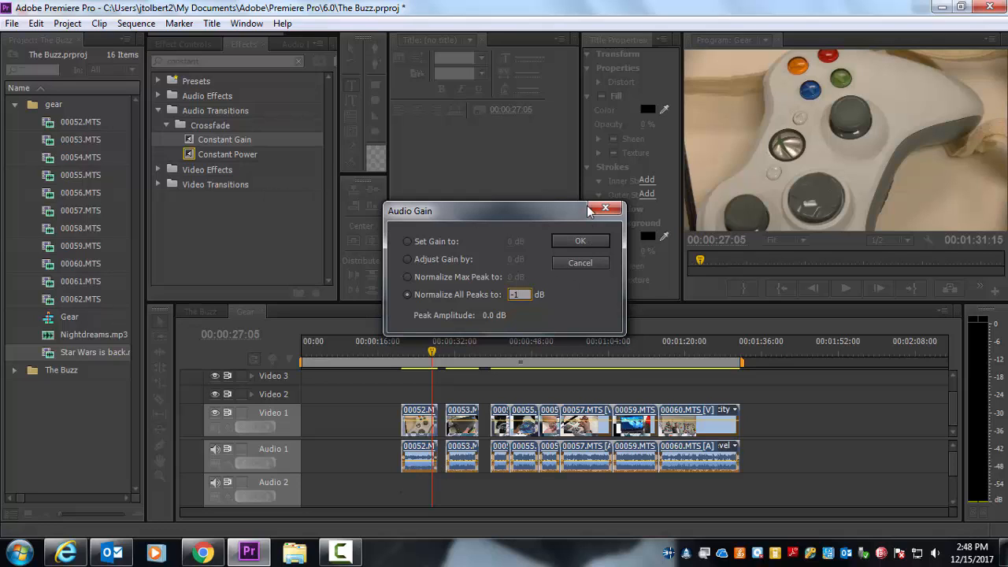
pyautogui.click(569, 237)
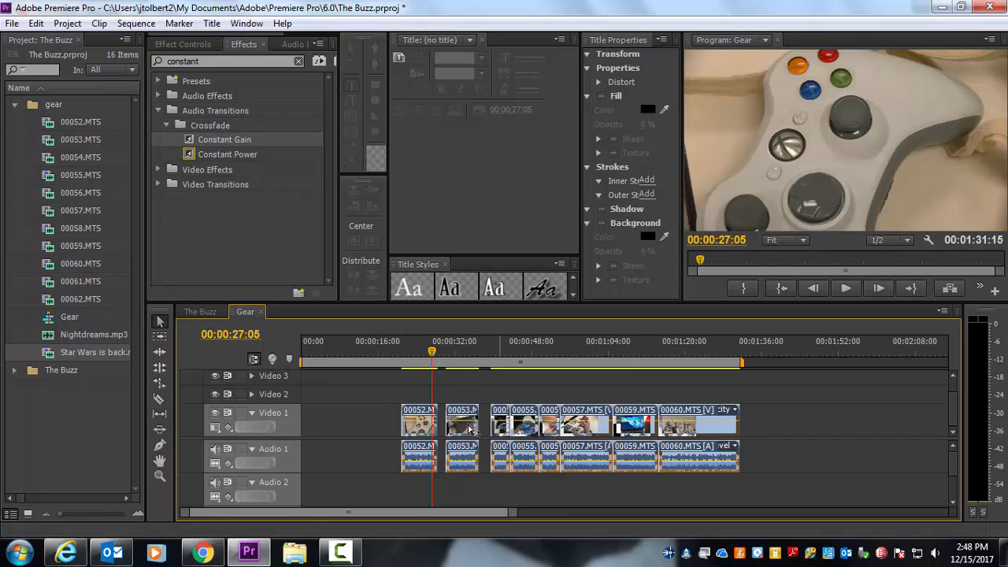
pyautogui.rightClick(424, 446)
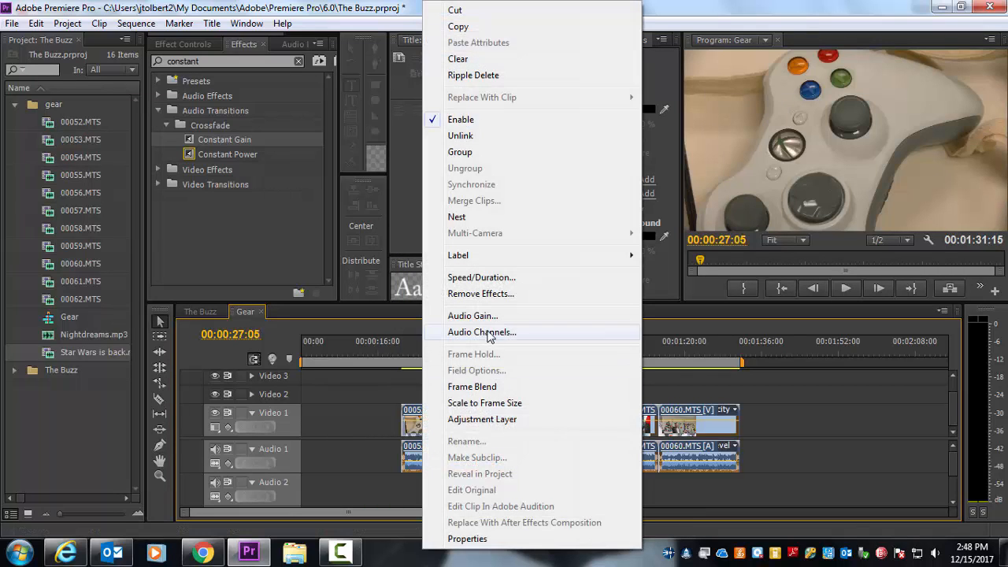
pyautogui.click(497, 315)
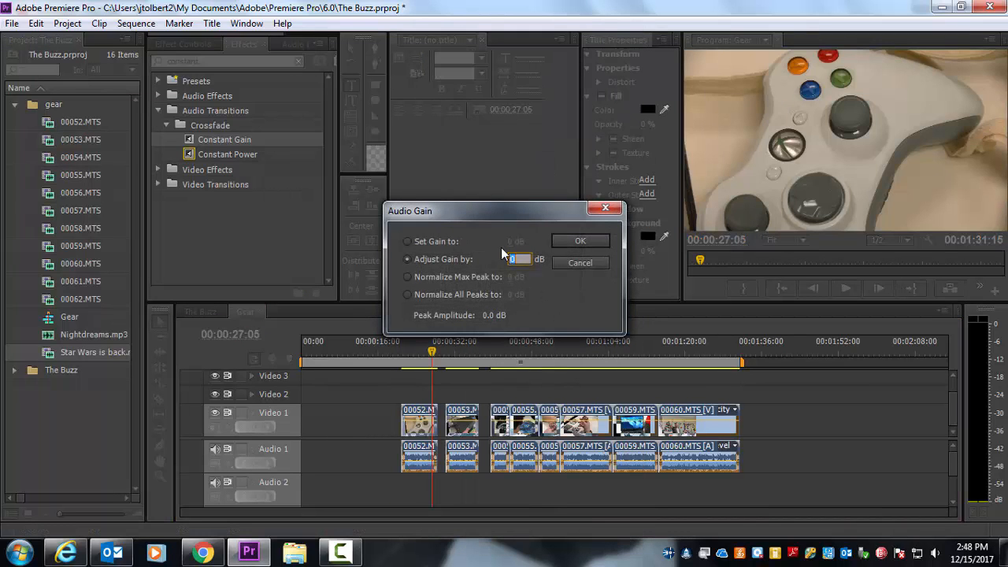
pyautogui.click(586, 264)
pyautogui.click(570, 244)
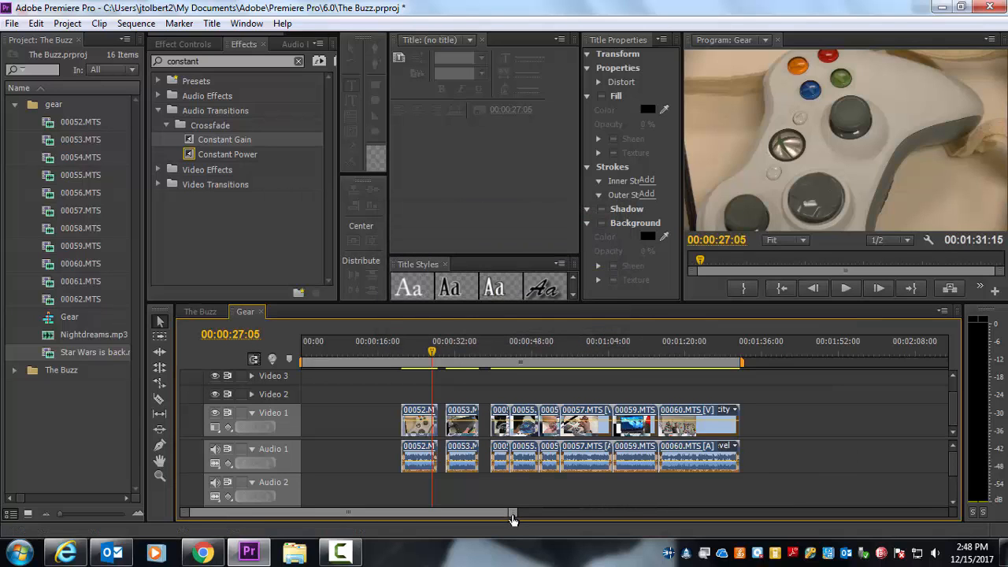
# Select all the clips in the Gear sequence and normalize all their audio peaks to -5 dB.
pyautogui.moveTo(512, 513); pyautogui.dragTo(663, 513)
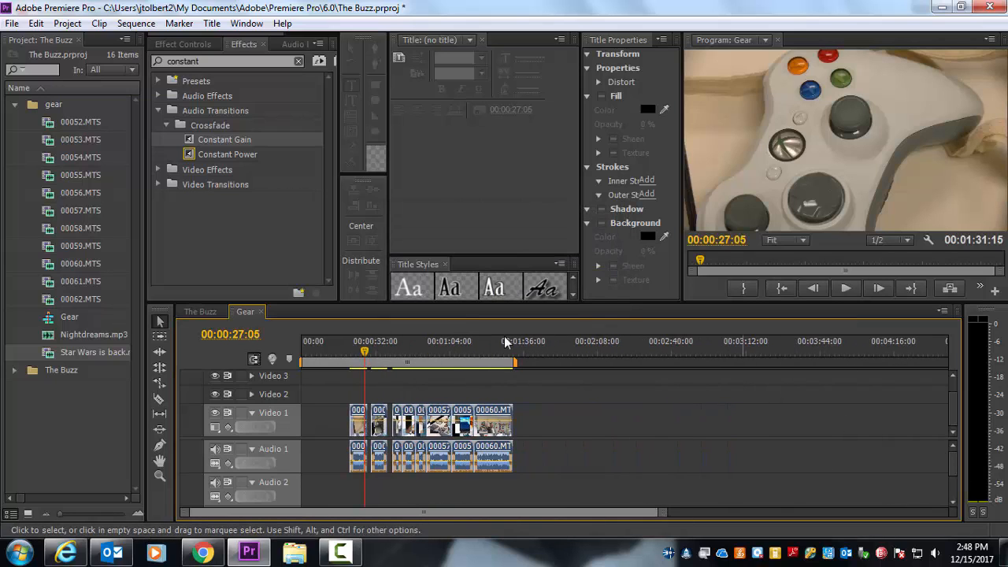
pyautogui.moveTo(632, 485); pyautogui.dragTo(331, 449)
pyautogui.rightClick(438, 446)
pyautogui.click(490, 315)
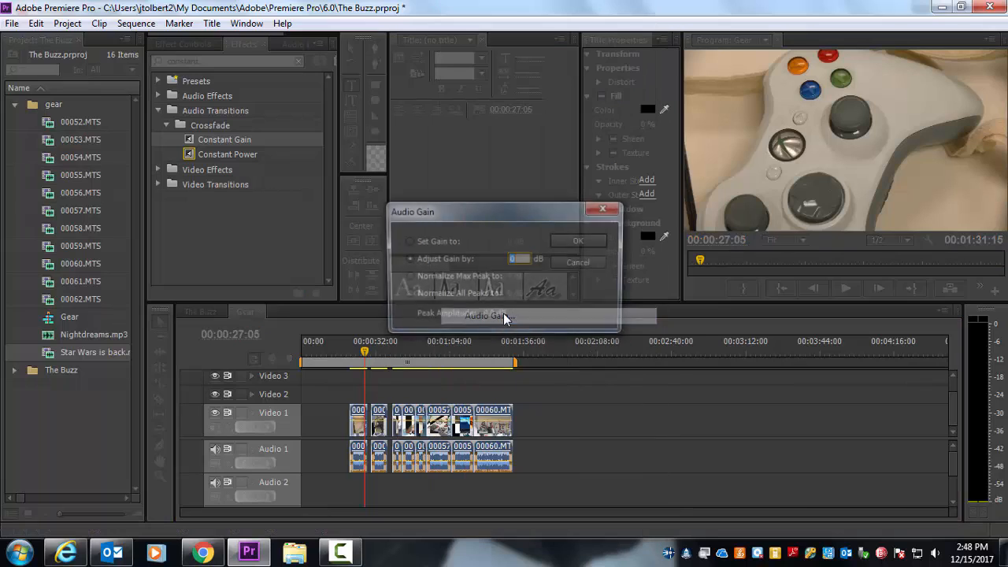
pyautogui.click(469, 293)
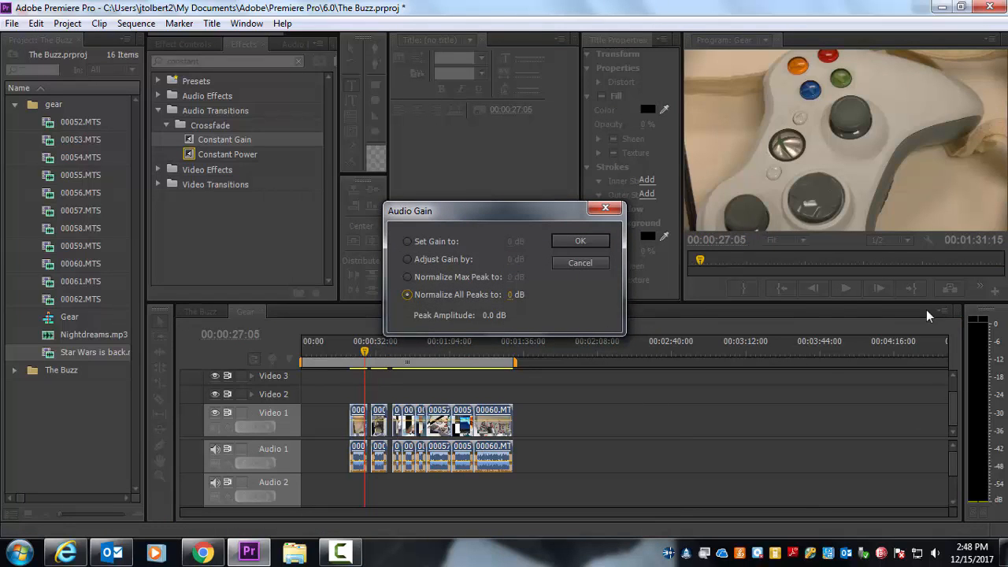
pyautogui.click(514, 296)
pyautogui.write('-5')
pyautogui.click(579, 242)
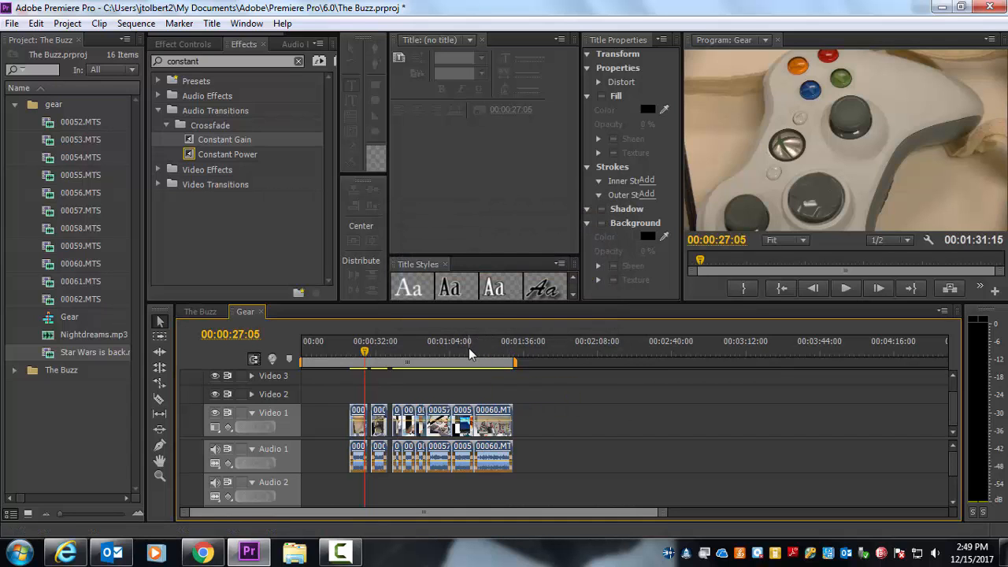
# Play back parts of clip 00060 while watching the audio level meters.
pyautogui.moveTo(468, 348); pyautogui.dragTo(481, 352)
pyautogui.press('space')
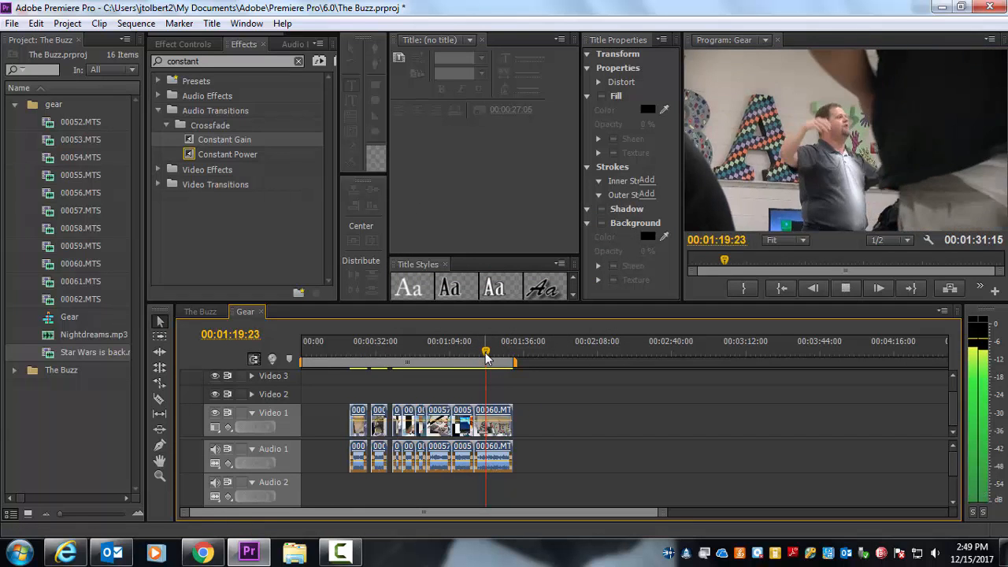
pyautogui.press('space')
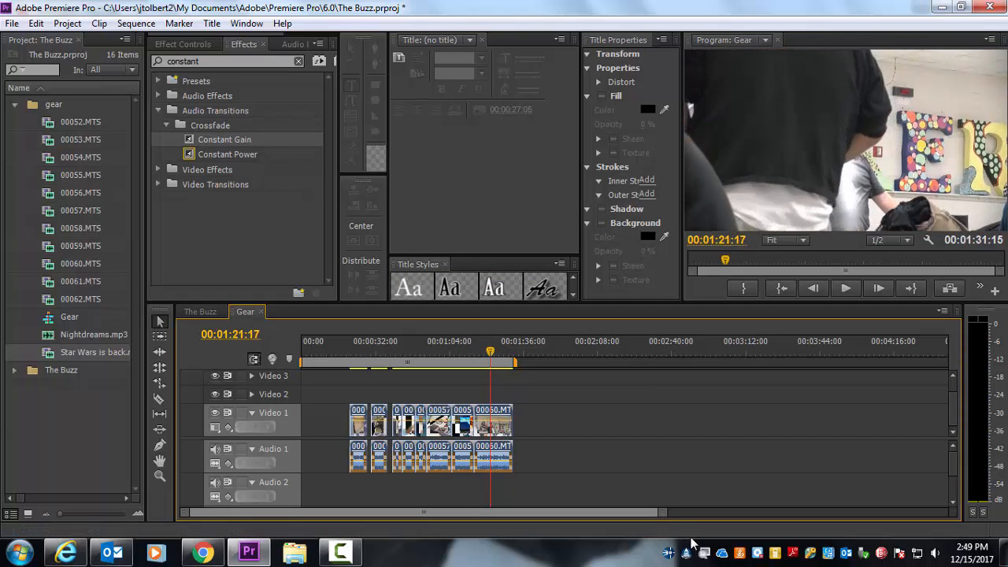
pyautogui.moveTo(665, 517); pyautogui.dragTo(560, 506)
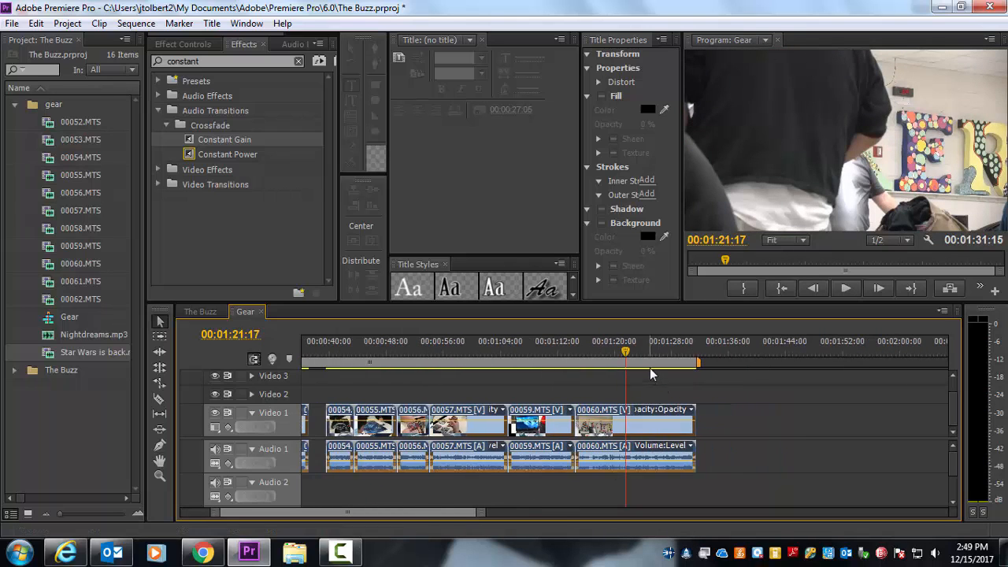
pyautogui.moveTo(630, 351); pyautogui.dragTo(642, 361)
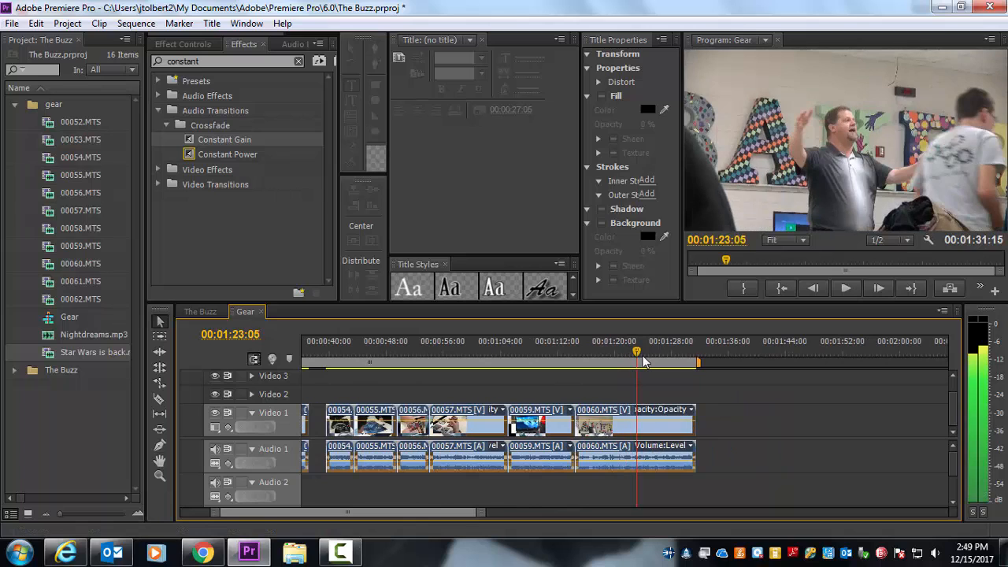
# Select clips 00054 through 00059 and move them to the start of the sequence, away from clip 00060.
pyautogui.click(538, 403)
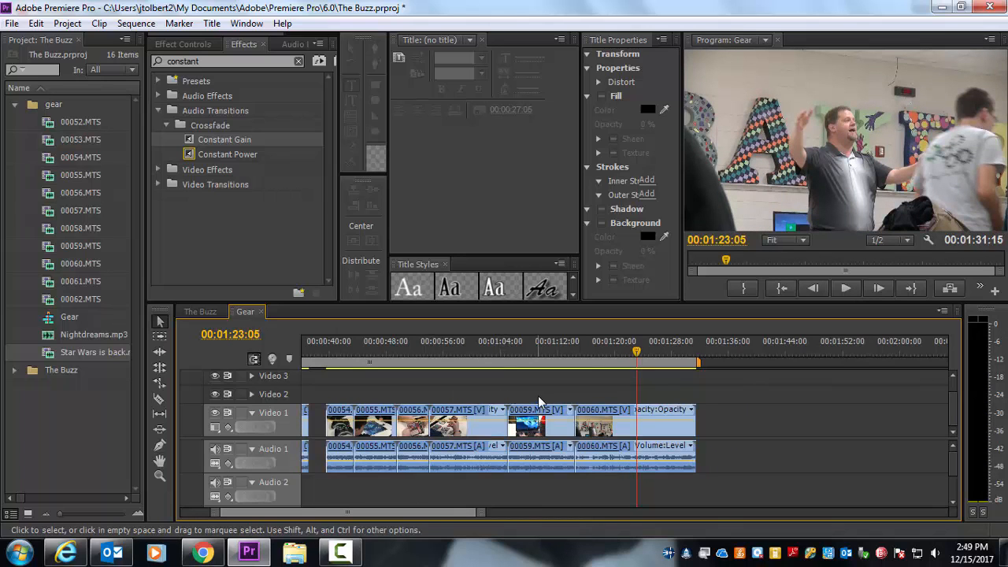
pyautogui.moveTo(537, 395); pyautogui.dragTo(323, 477)
pyautogui.moveTo(483, 512); pyautogui.dragTo(540, 512)
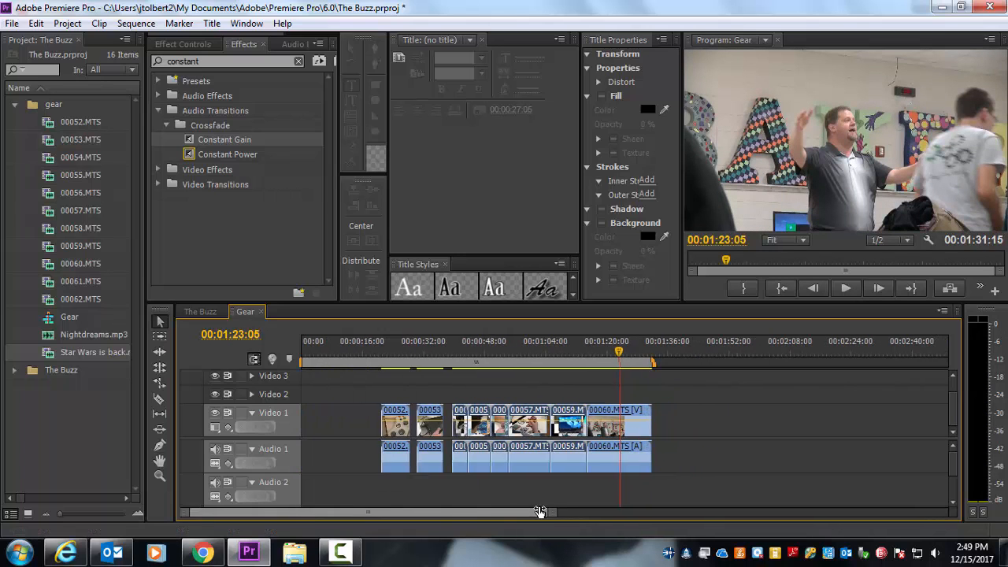
pyautogui.moveTo(563, 422); pyautogui.dragTo(344, 425)
pyautogui.moveTo(551, 513); pyautogui.dragTo(488, 514)
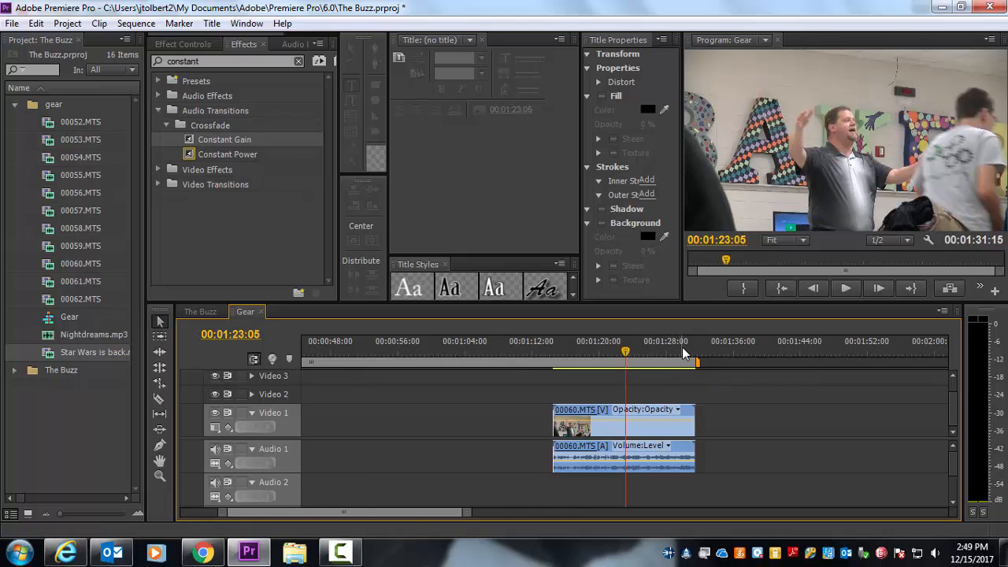
# Play back the end of clip 00060, then examine its final seconds closely in the sequence.
pyautogui.moveTo(673, 349); pyautogui.dragTo(681, 349)
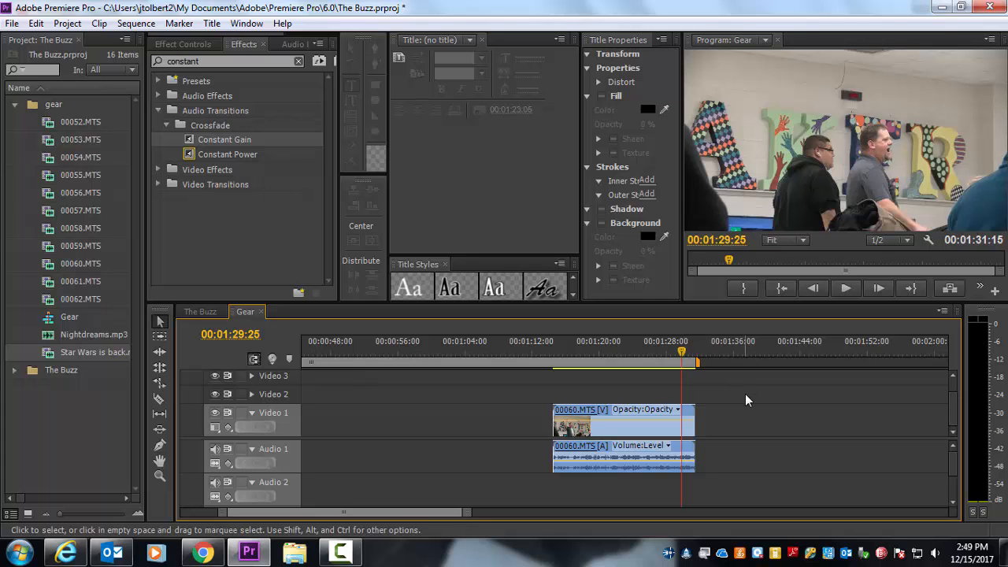
pyautogui.press('space')
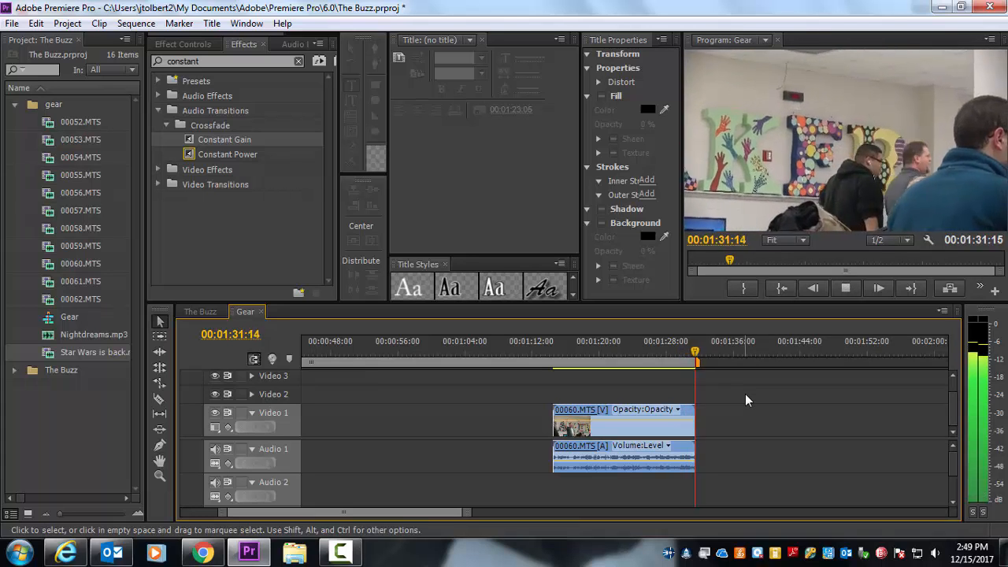
pyautogui.press('Home')
pyautogui.click(719, 362)
pyautogui.moveTo(719, 362); pyautogui.dragTo(824, 362)
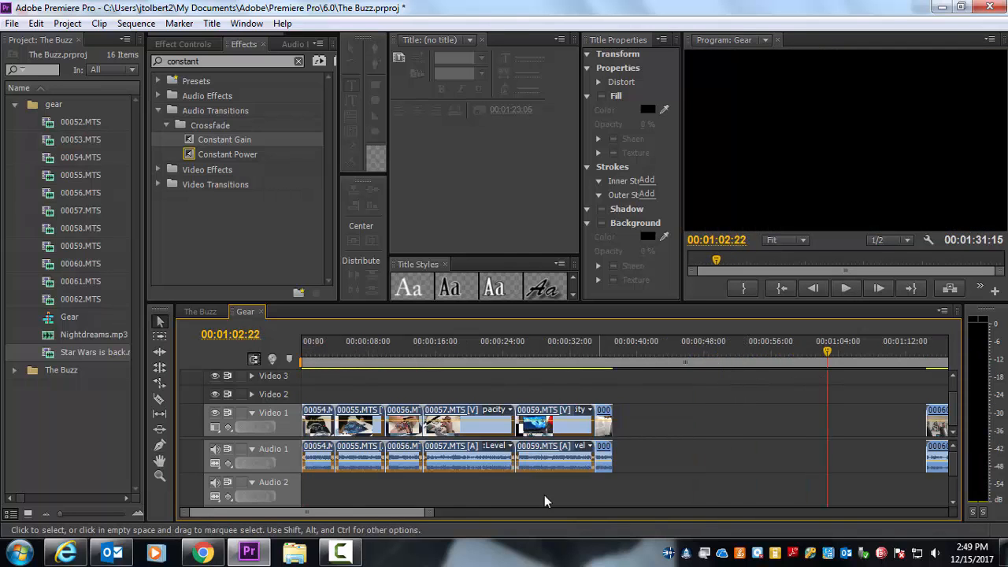
pyautogui.moveTo(434, 510); pyautogui.dragTo(588, 511)
pyautogui.moveTo(583, 349); pyautogui.dragTo(595, 348)
pyautogui.moveTo(582, 518); pyautogui.dragTo(421, 512)
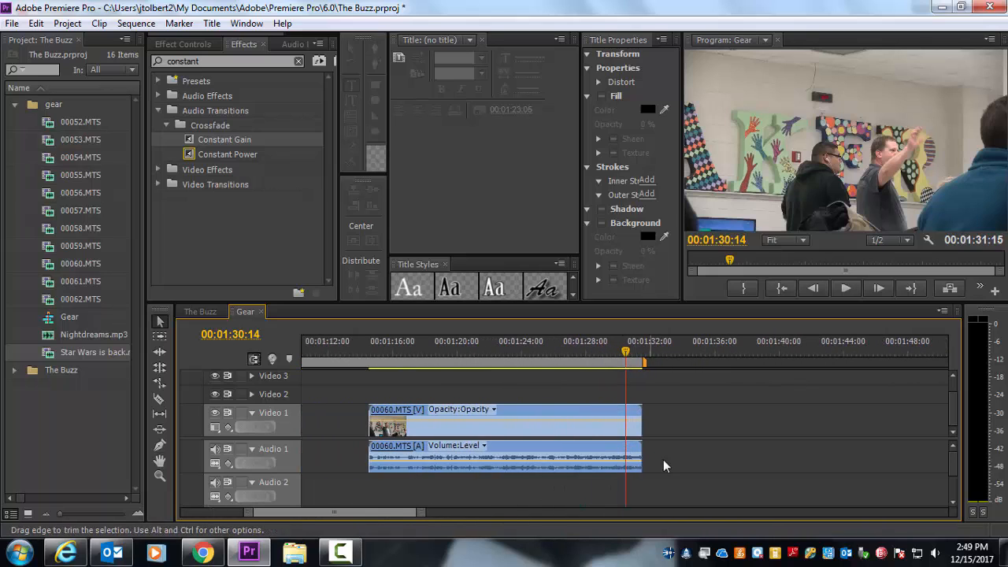
# Search the effects for "exponen" and apply Exponential Fade to the end of clip 00060's audio.
pyautogui.doubleClick(204, 61)
pyautogui.write('exponen')
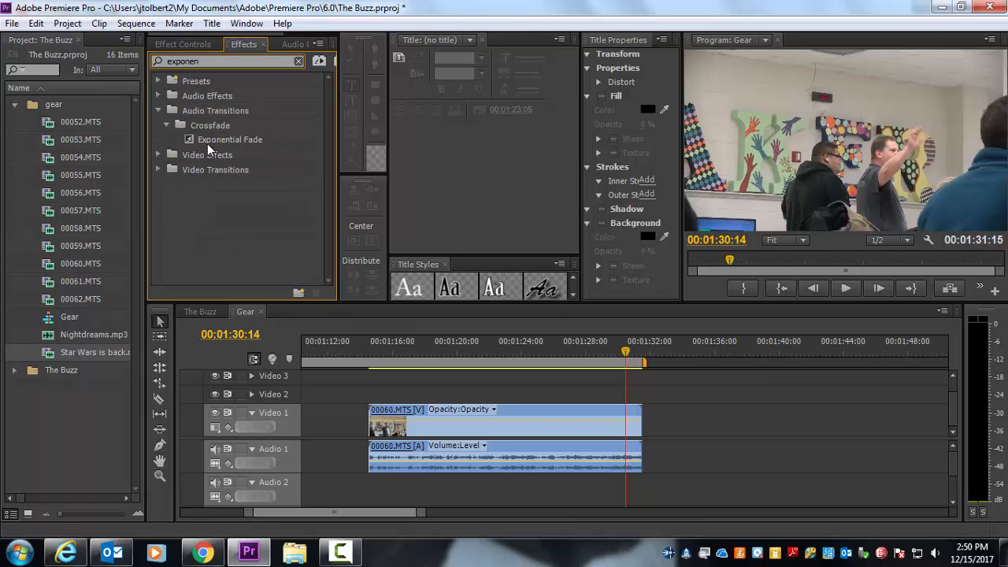
pyautogui.moveTo(190, 141); pyautogui.dragTo(383, 459)
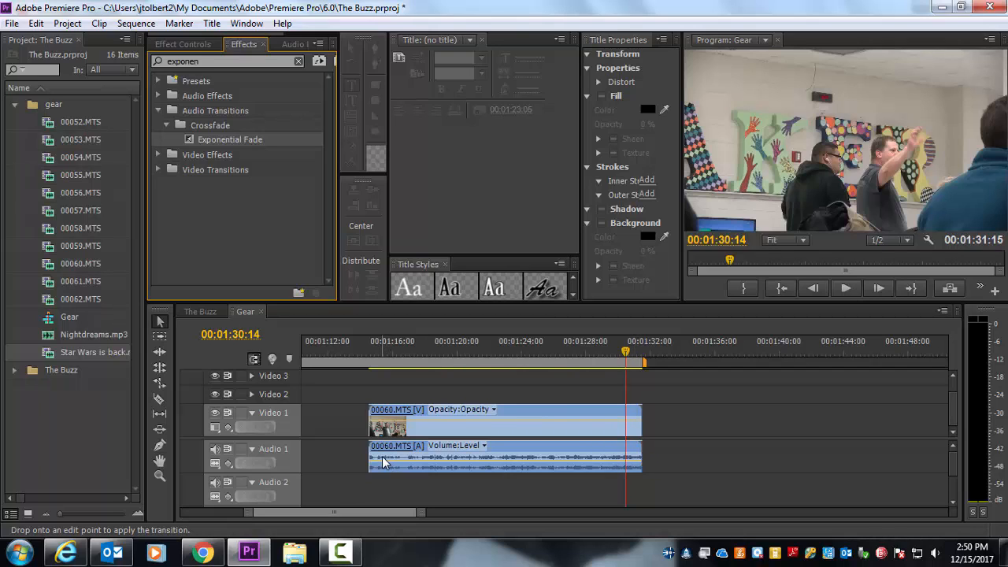
pyautogui.moveTo(638, 456)
pyautogui.mouseDown()
pyautogui.moveTo(367, 448)
pyautogui.moveTo(386, 459)
pyautogui.moveTo(635, 461)
pyautogui.mouseUp()
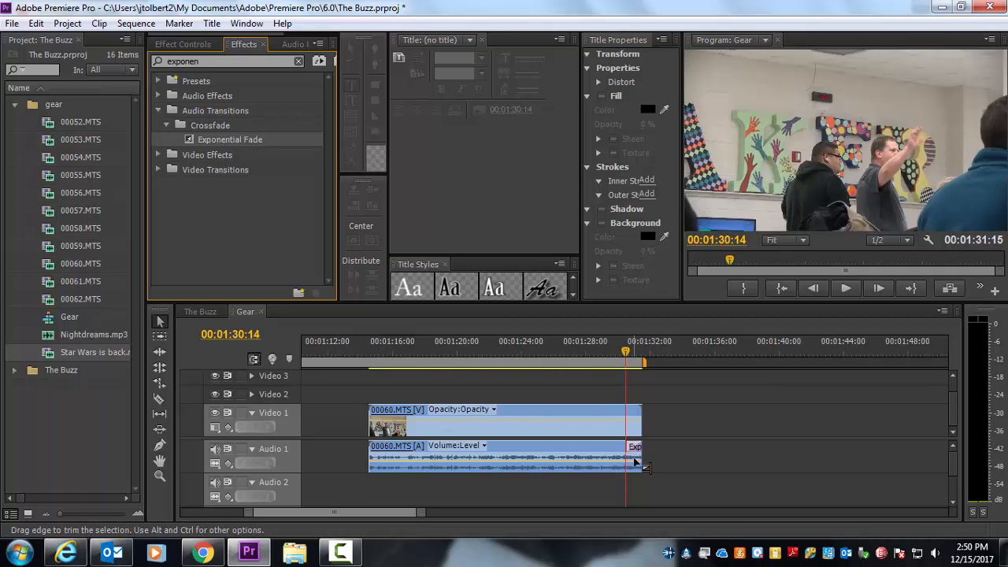
# Play back the end of clip 00060 to hear the audio fade out.
pyautogui.moveTo(628, 352); pyautogui.dragTo(604, 352)
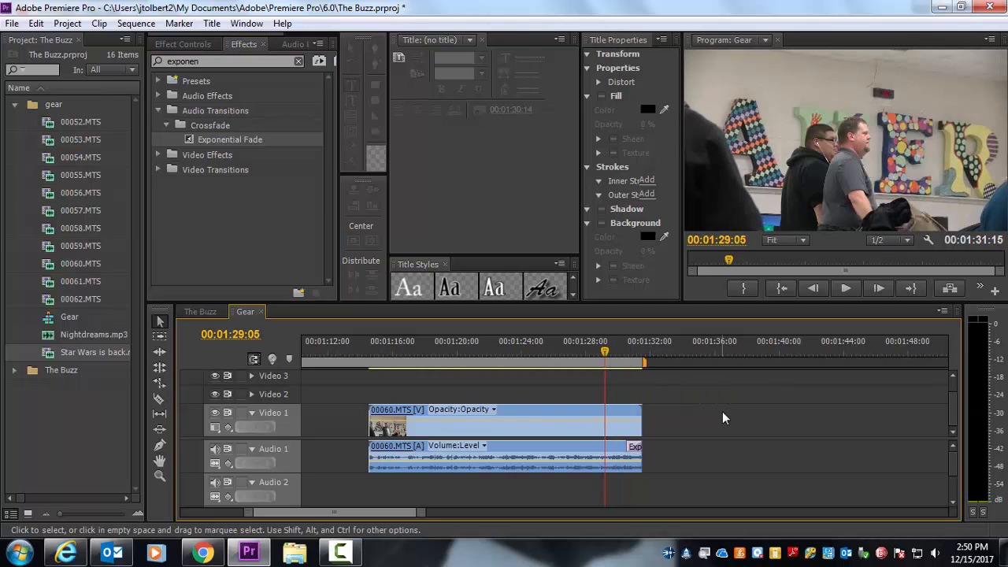
pyautogui.press('space')
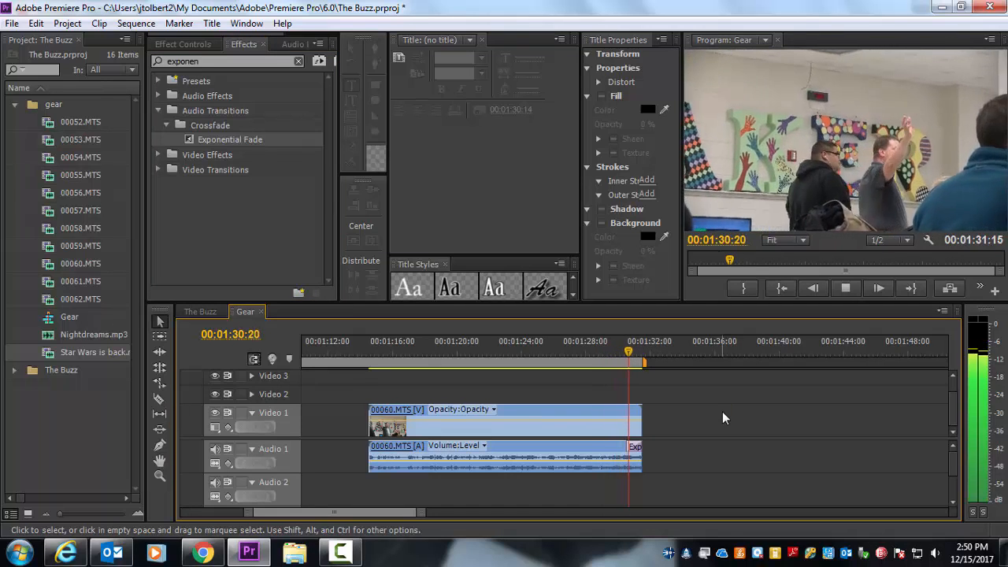
pyautogui.moveTo(626, 353); pyautogui.dragTo(694, 358)
pyautogui.moveTo(363, 514); pyautogui.dragTo(558, 514)
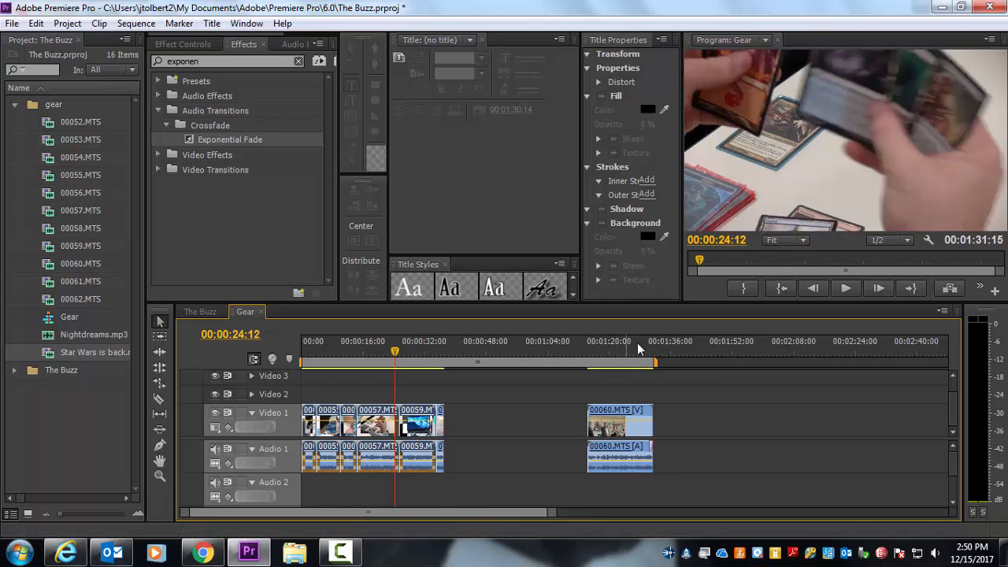
pyautogui.moveTo(639, 345); pyautogui.dragTo(646, 351)
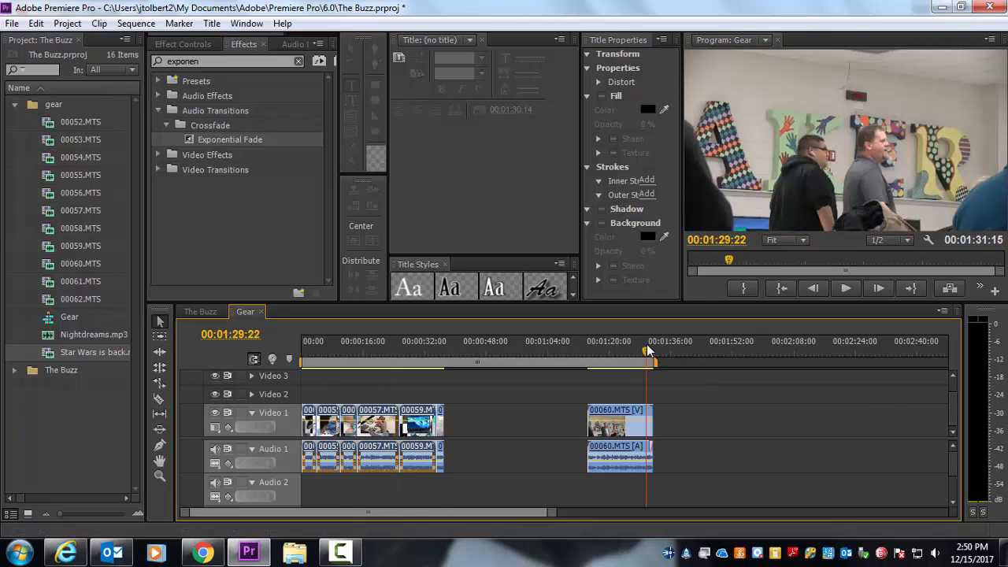
# Play back the opening moments of clip 00060 to hear how its audio starts.
pyautogui.moveTo(645, 344); pyautogui.dragTo(587, 356)
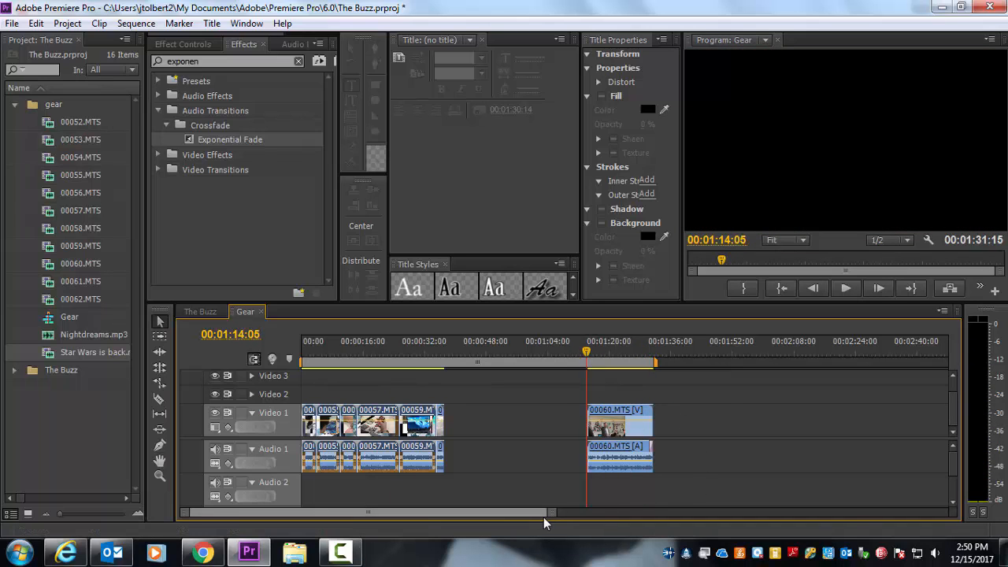
pyautogui.moveTo(549, 514); pyautogui.dragTo(497, 512)
pyautogui.press('space')
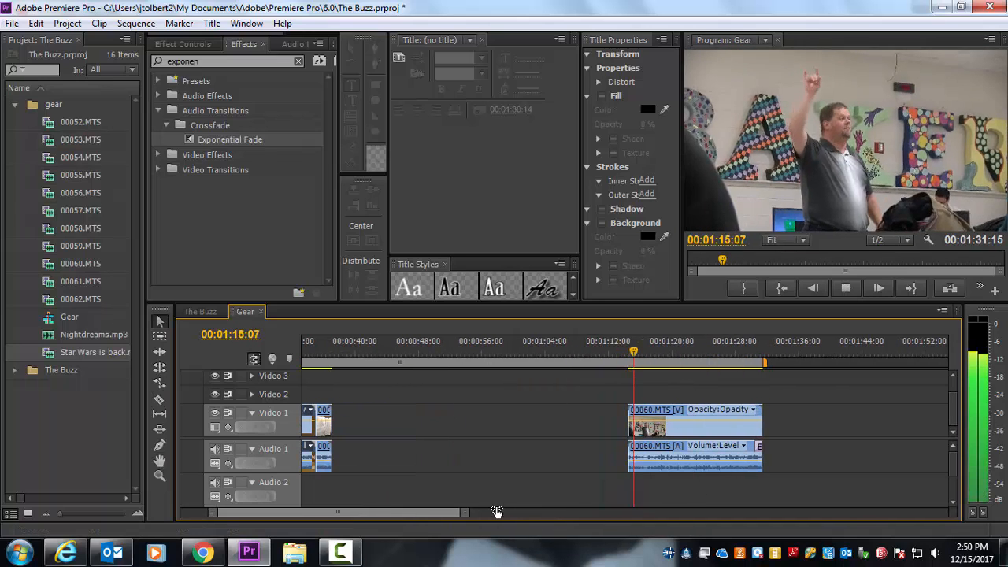
pyautogui.press('space')
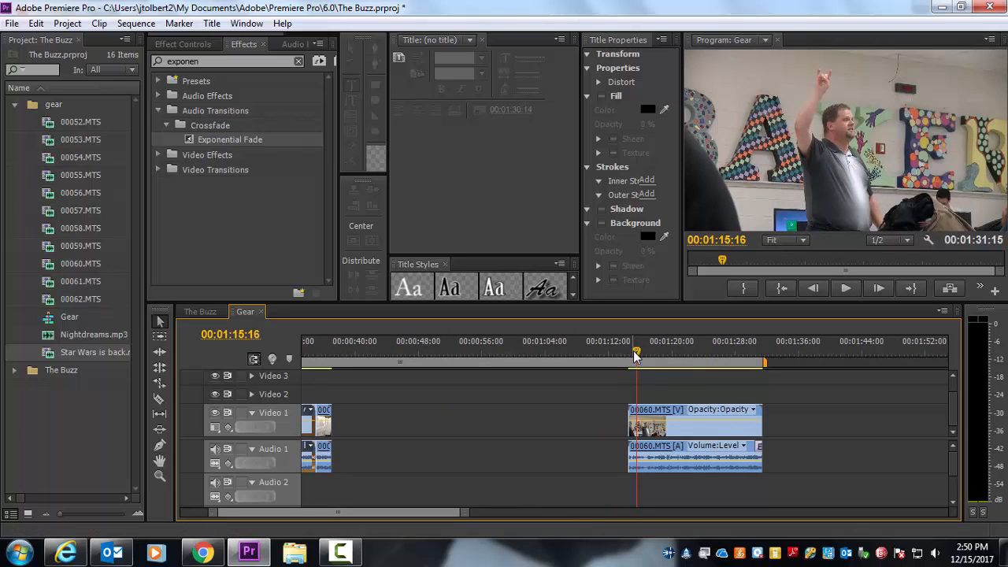
# Apply Exponential Fade to the start of clip 00060's audio and play back the fade-in.
pyautogui.moveTo(634, 351); pyautogui.dragTo(622, 352)
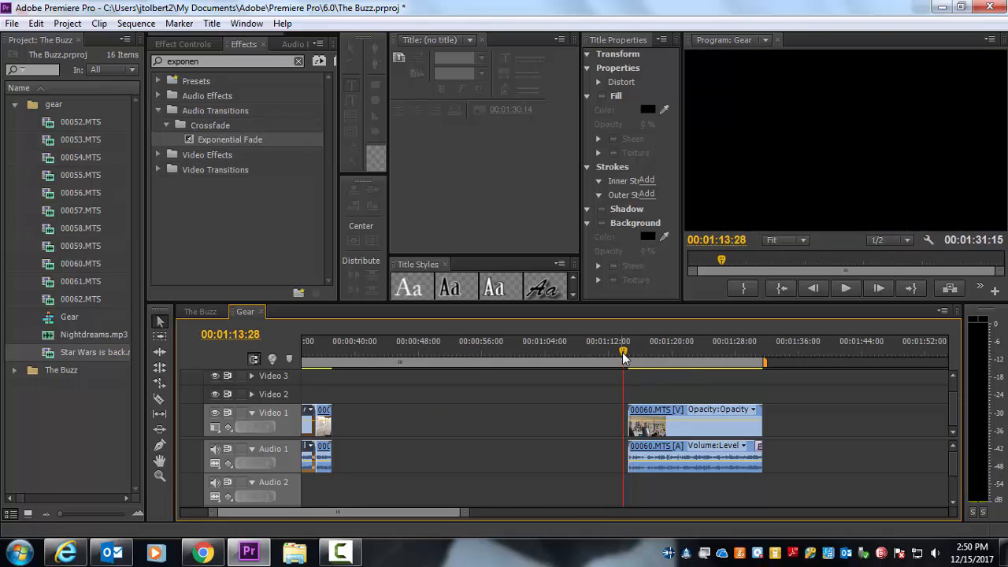
pyautogui.moveTo(224, 139)
pyautogui.mouseDown()
pyautogui.moveTo(639, 425)
pyautogui.moveTo(634, 455)
pyautogui.mouseUp()
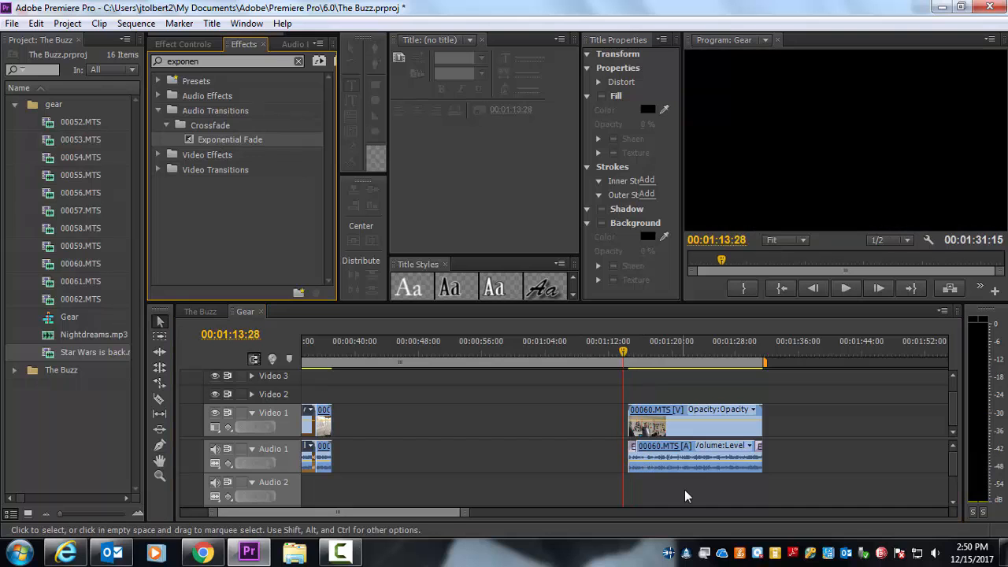
pyautogui.press('space')
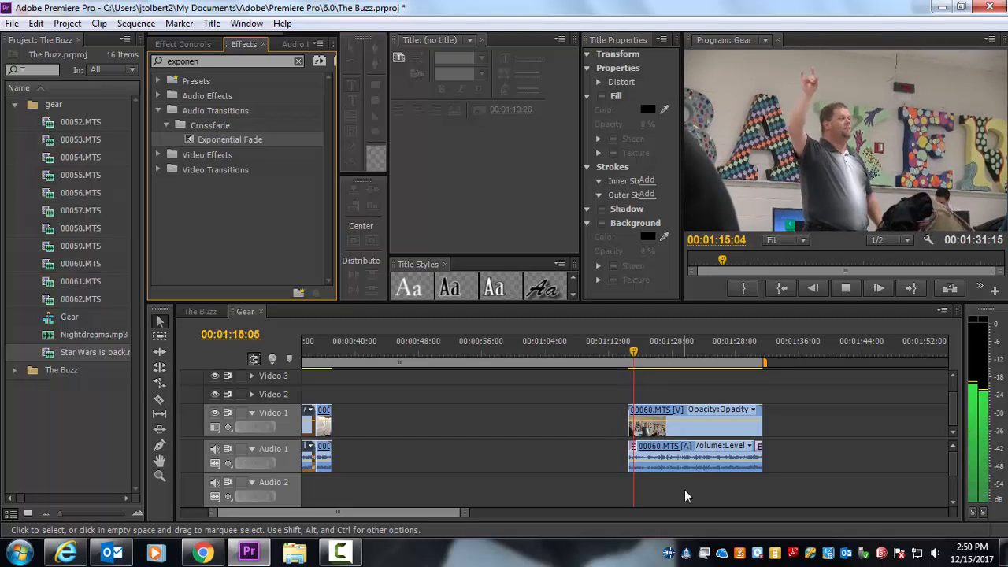
pyautogui.press('space')
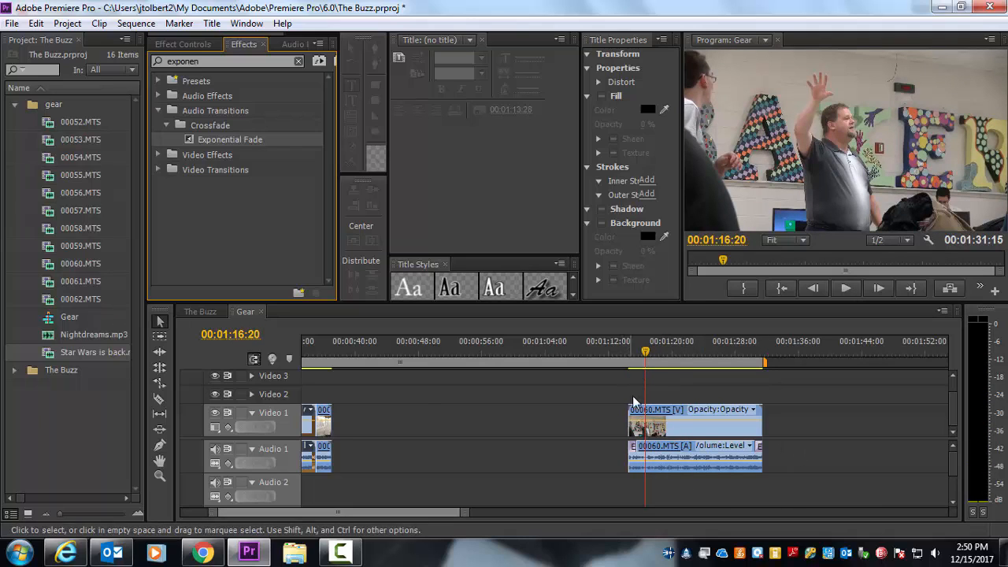
pyautogui.moveTo(632, 348); pyautogui.dragTo(635, 348)
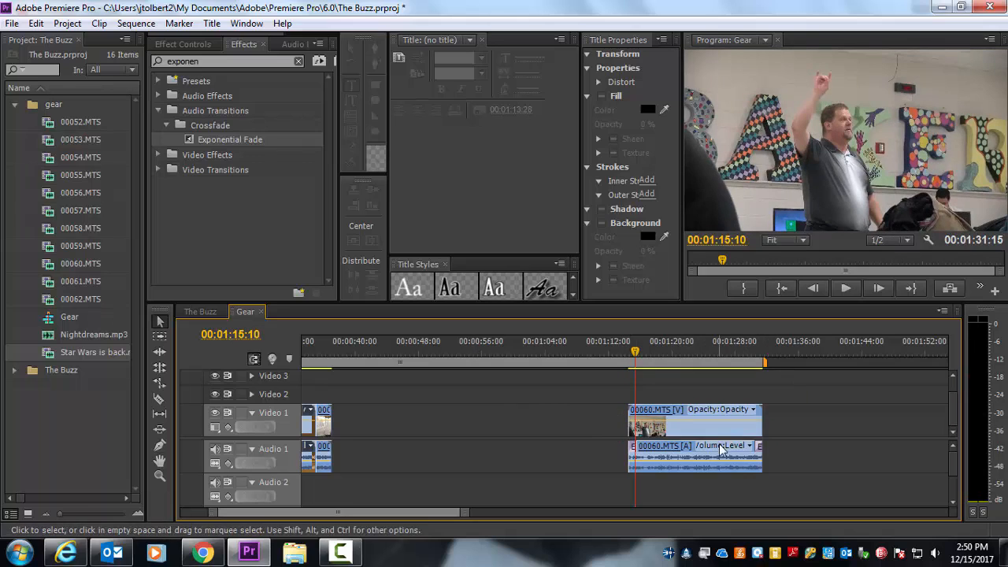
# Move clip 00060 directly against the preceding clip and try to apply Exponential Fade at the audio cut between them.
pyautogui.moveTo(668, 429); pyautogui.dragTo(373, 429)
pyautogui.moveTo(464, 511); pyautogui.dragTo(520, 512)
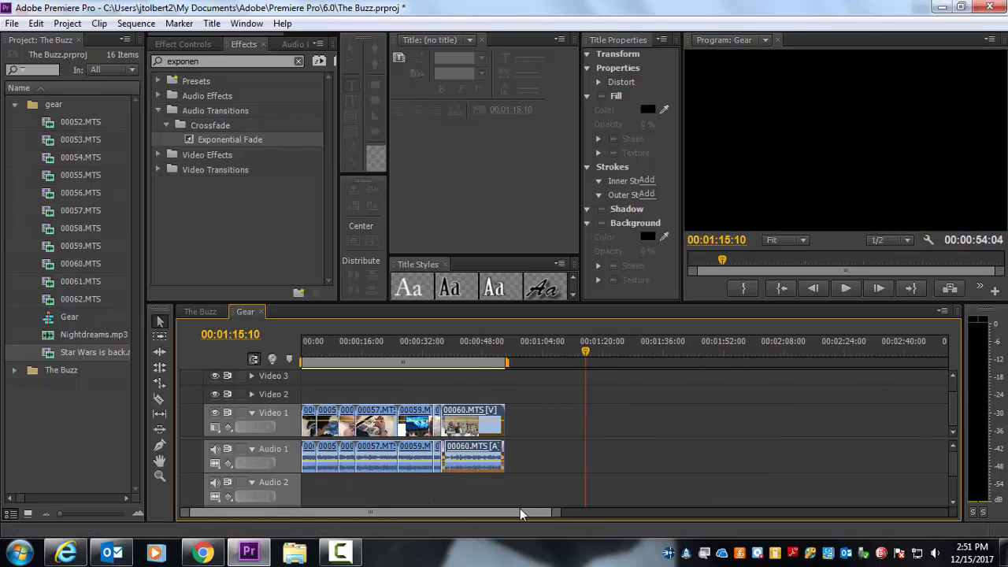
pyautogui.moveTo(206, 138); pyautogui.dragTo(443, 452)
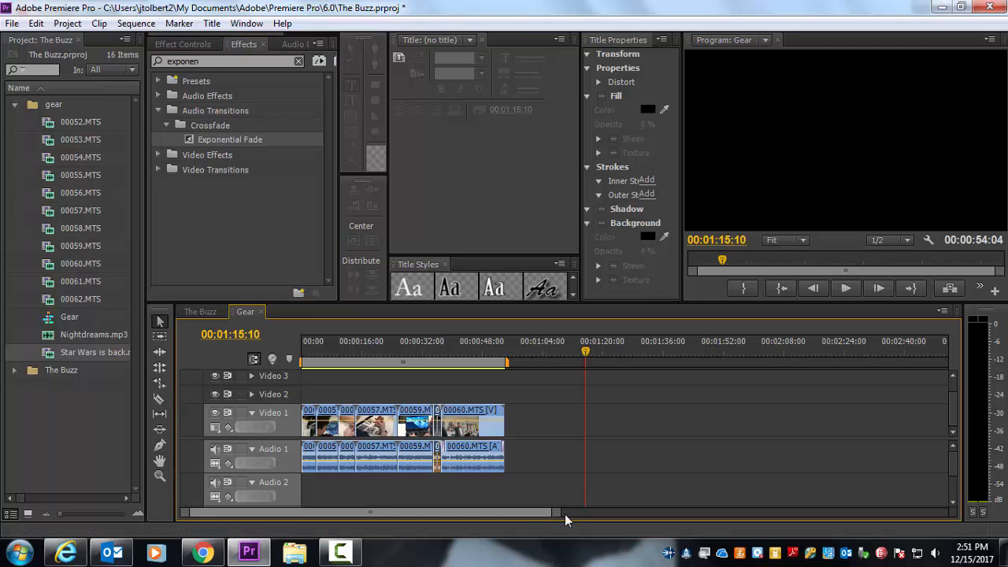
# Move clips 00053 and 00060 together about 12 seconds later in the sequence, leaving a gap after clip 00059.
pyautogui.moveTo(559, 514); pyautogui.dragTo(481, 517)
pyautogui.moveTo(411, 513); pyautogui.dragTo(399, 511)
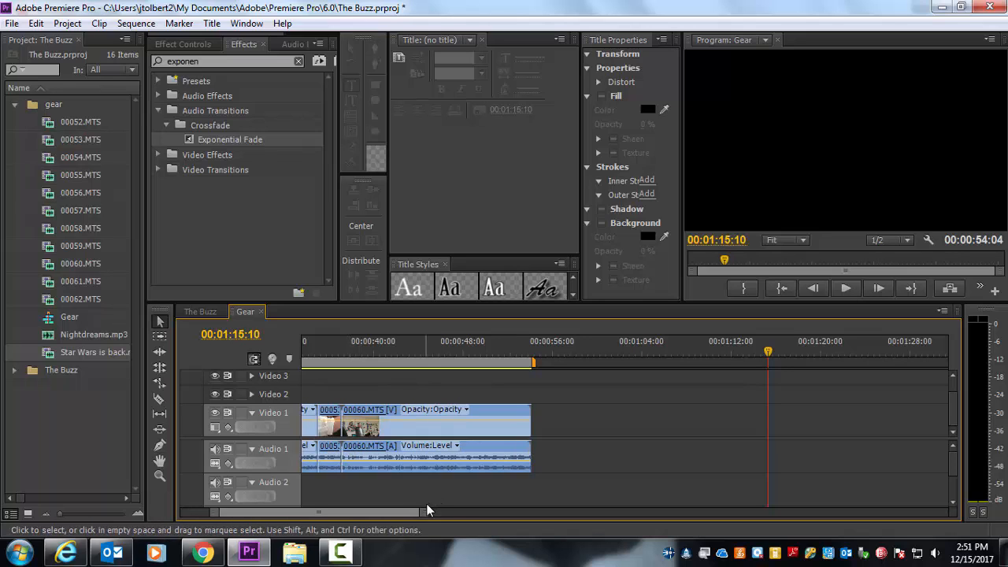
pyautogui.moveTo(423, 513); pyautogui.dragTo(375, 513)
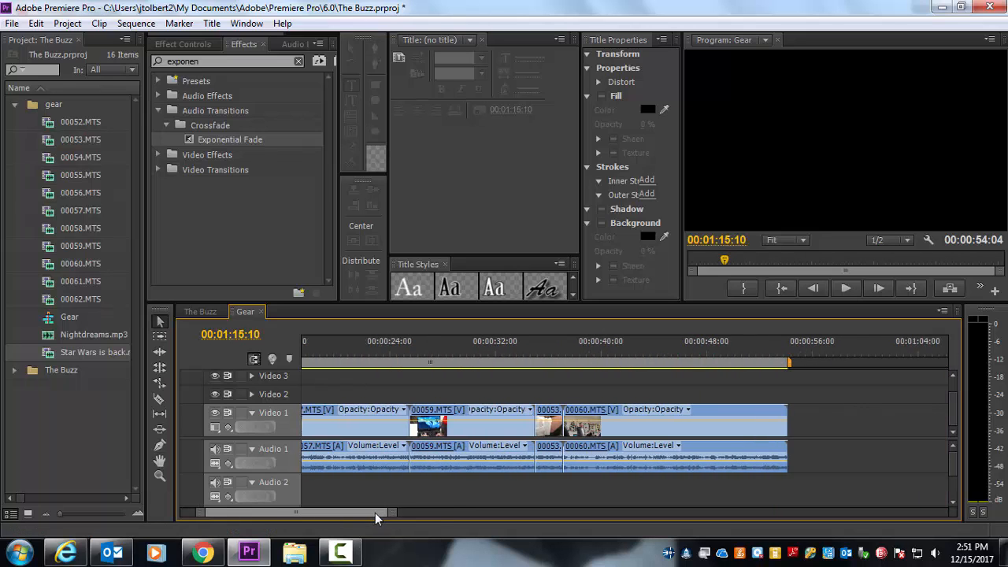
pyautogui.moveTo(544, 391); pyautogui.dragTo(587, 472)
pyautogui.moveTo(578, 419); pyautogui.dragTo(745, 424)
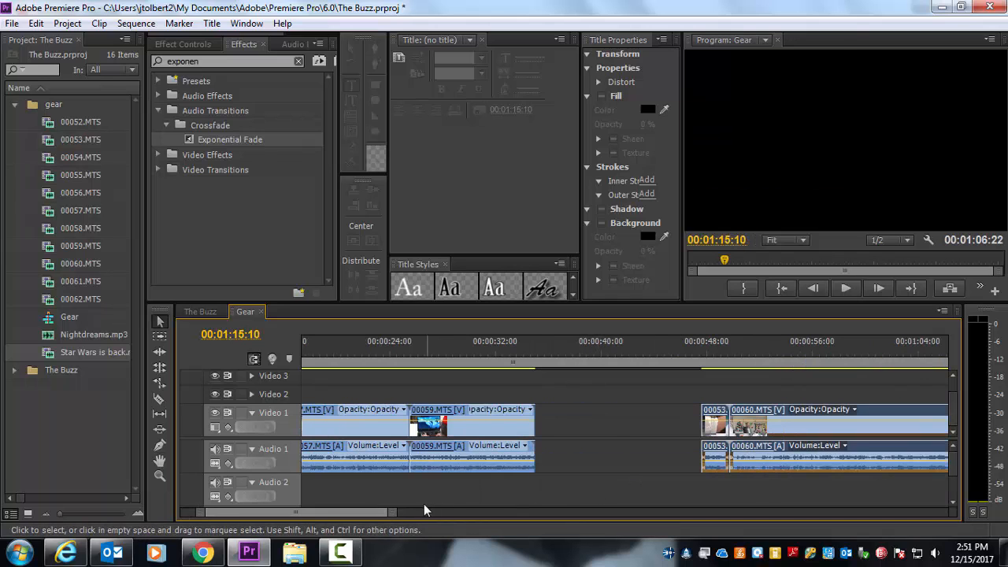
pyautogui.moveTo(392, 513); pyautogui.dragTo(434, 514)
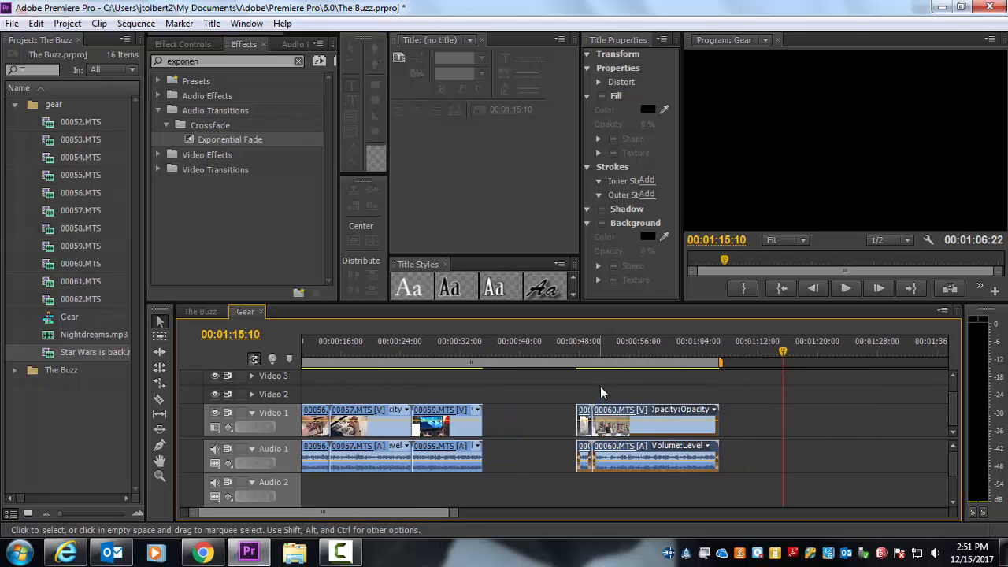
# Scrub and play across the cut between clips 00053 and 00060 to compare picture and sound on both sides.
pyautogui.click(588, 350)
pyautogui.moveTo(587, 350)
pyautogui.mouseDown()
pyautogui.moveTo(603, 352)
pyautogui.moveTo(586, 362)
pyautogui.mouseUp()
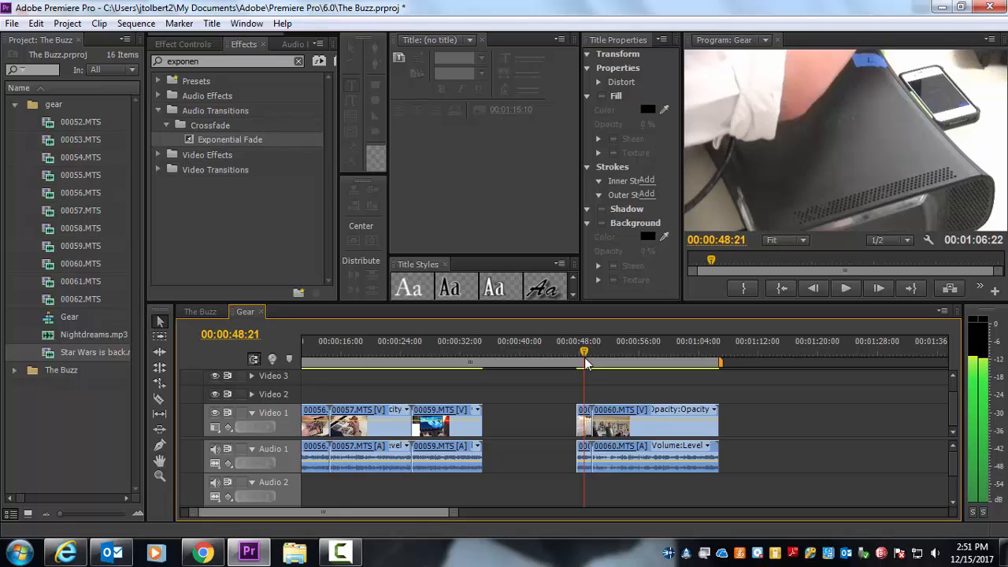
pyautogui.moveTo(586, 363); pyautogui.dragTo(583, 362)
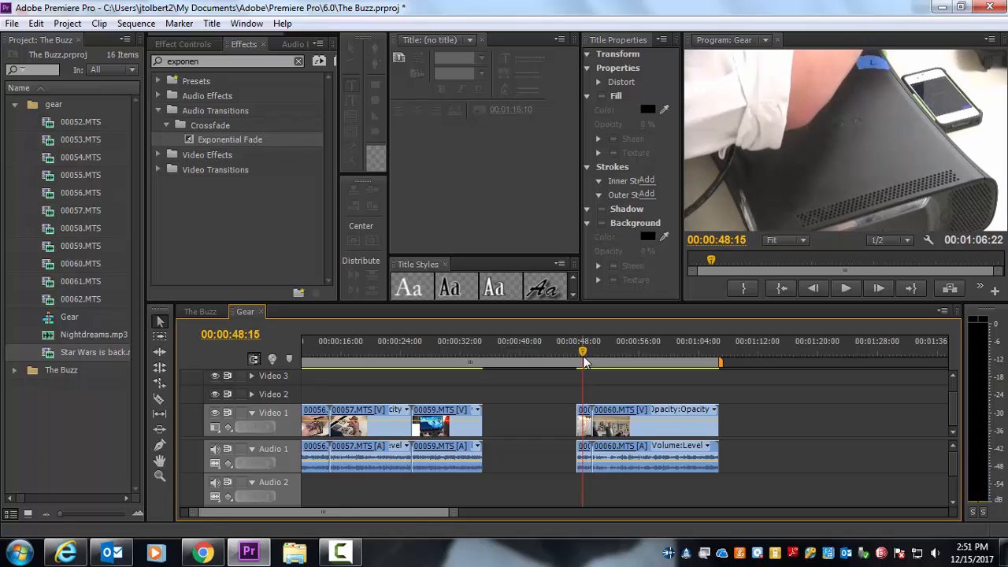
pyautogui.click(602, 359)
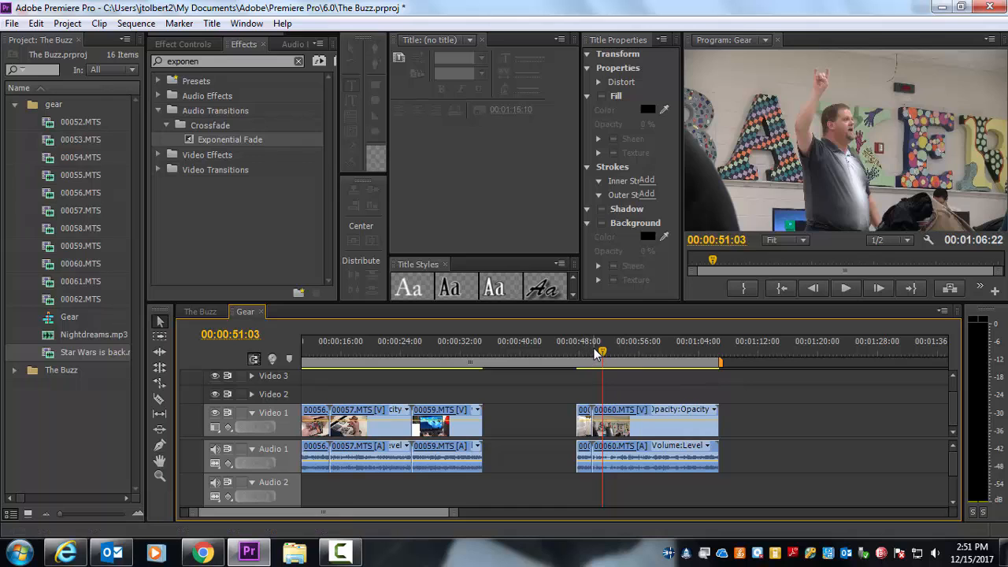
pyautogui.moveTo(602, 352); pyautogui.dragTo(585, 353)
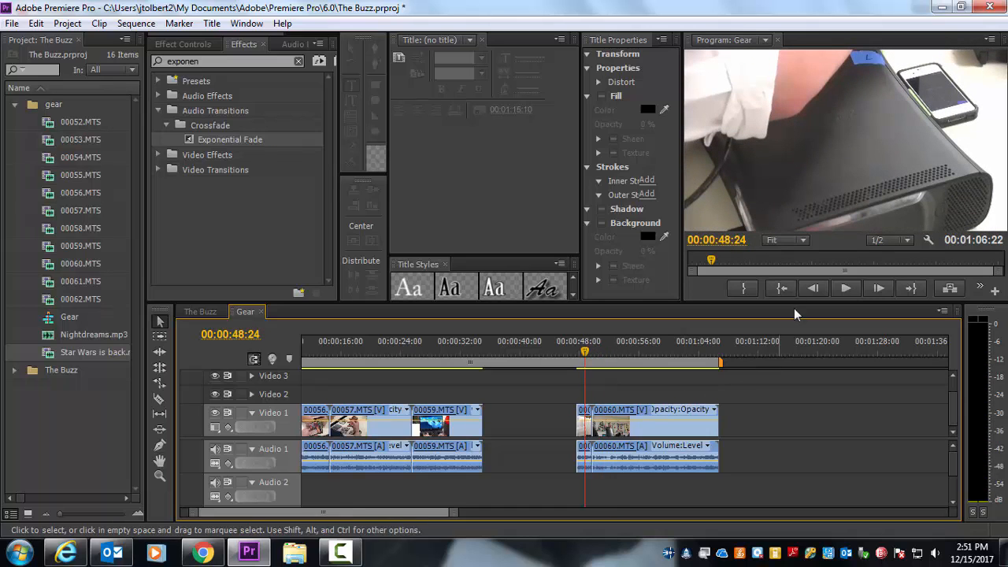
pyautogui.press('space')
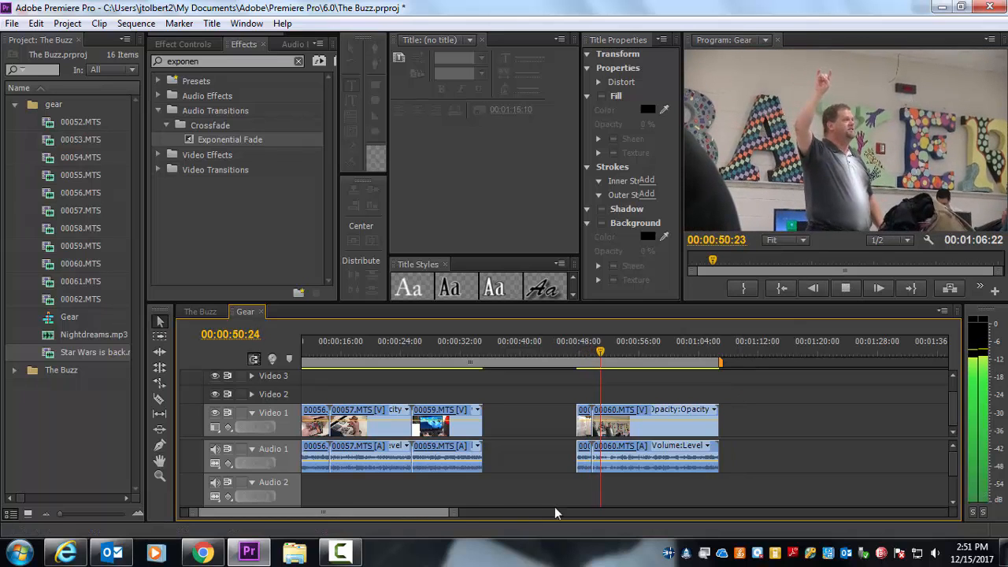
pyautogui.press('space')
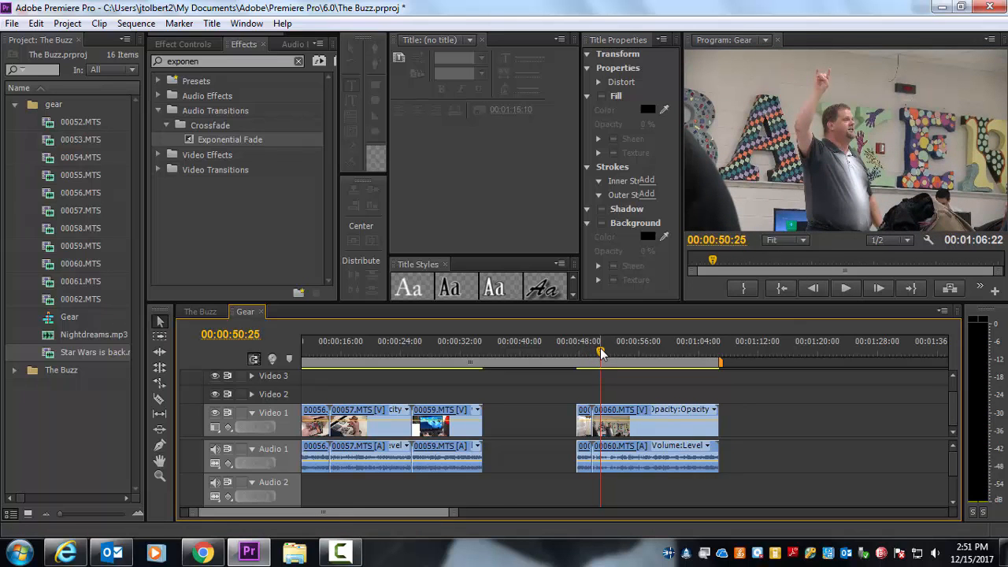
pyautogui.moveTo(601, 352); pyautogui.dragTo(588, 354)
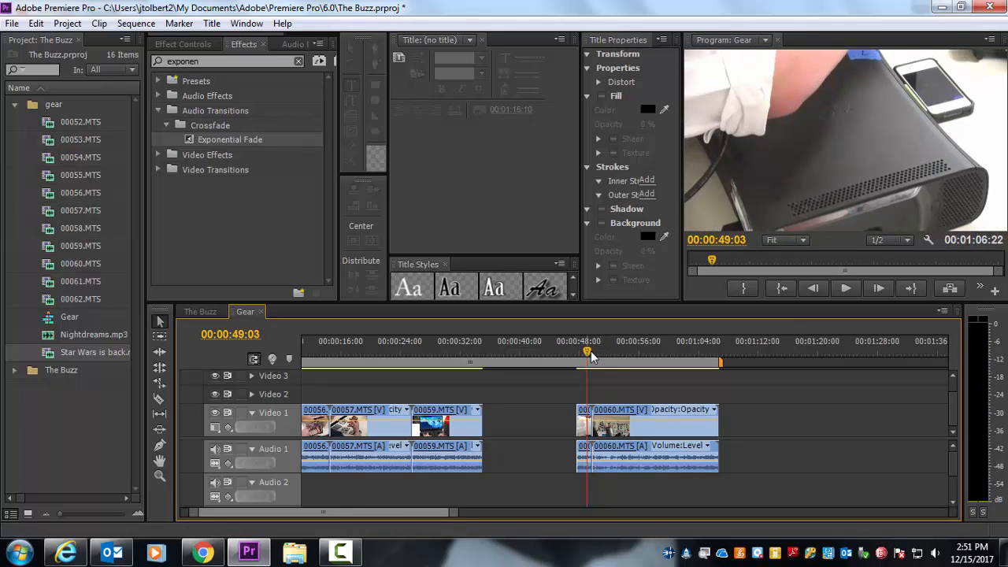
pyautogui.click(602, 353)
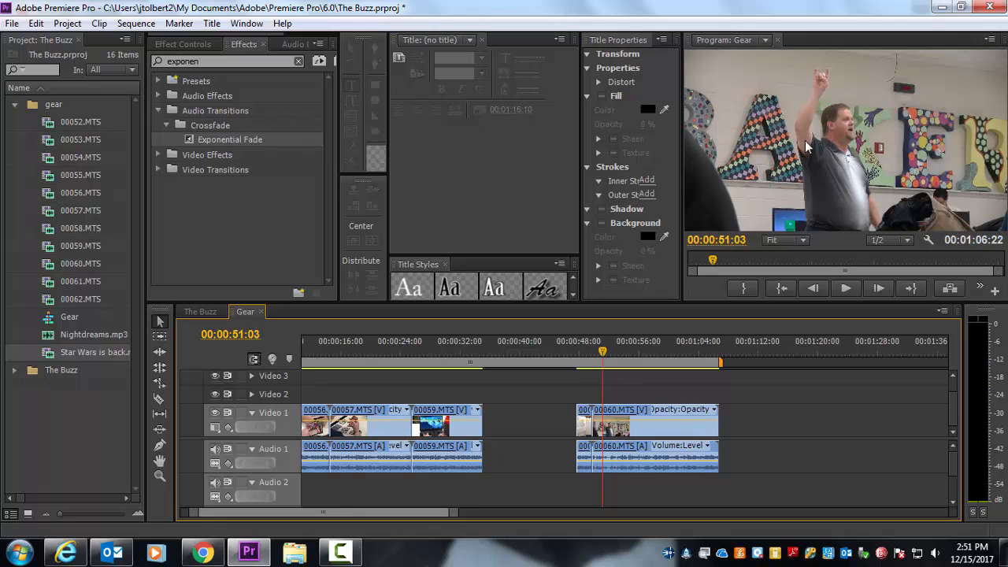
pyautogui.moveTo(607, 350)
pyautogui.mouseDown()
pyautogui.moveTo(585, 349)
pyautogui.moveTo(603, 353)
pyautogui.mouseUp()
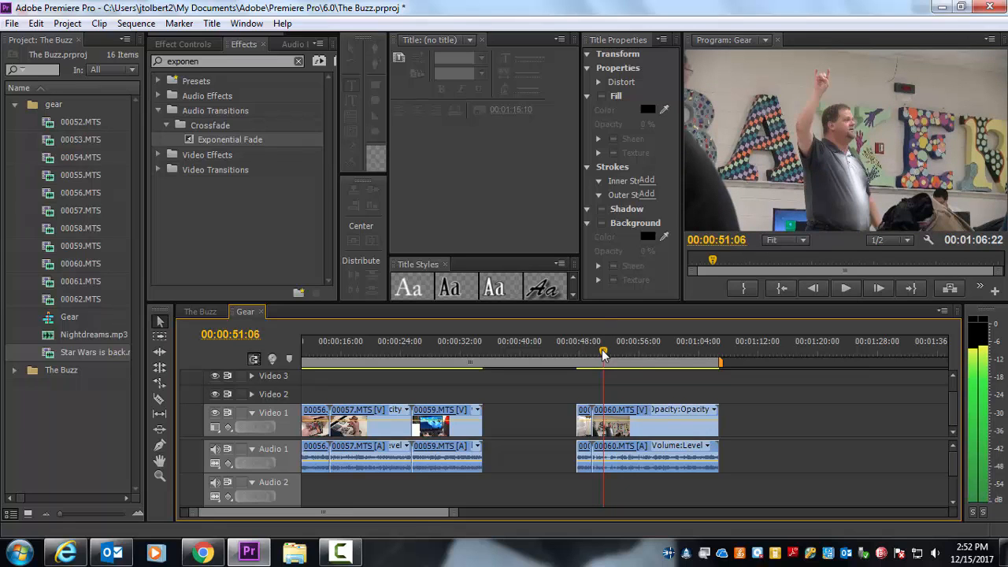
pyautogui.moveTo(603, 354); pyautogui.dragTo(585, 350)
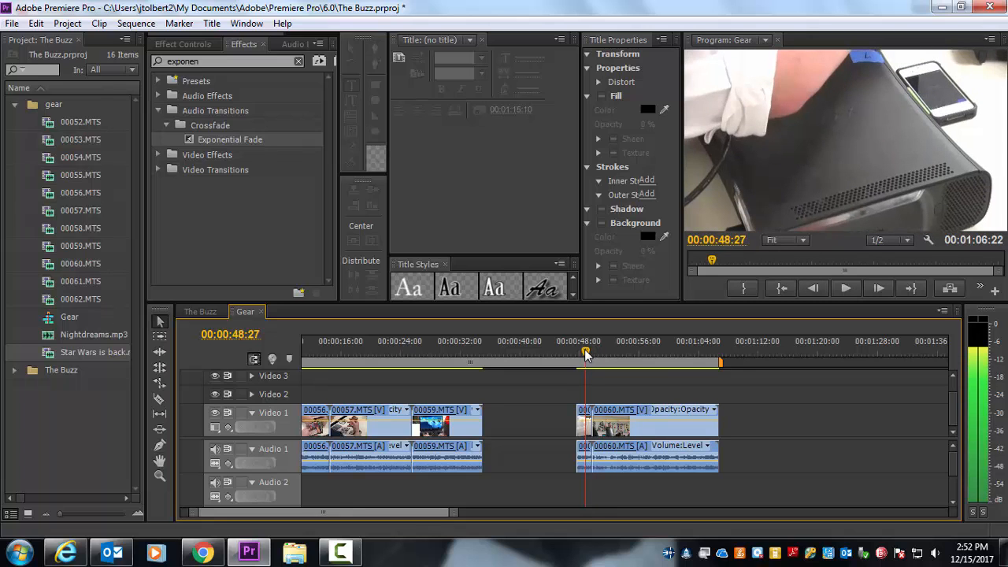
# Play short stretches right at the cut from clip 00053 to clip 00060 to hear how abruptly the audio changes.
pyautogui.press('space')
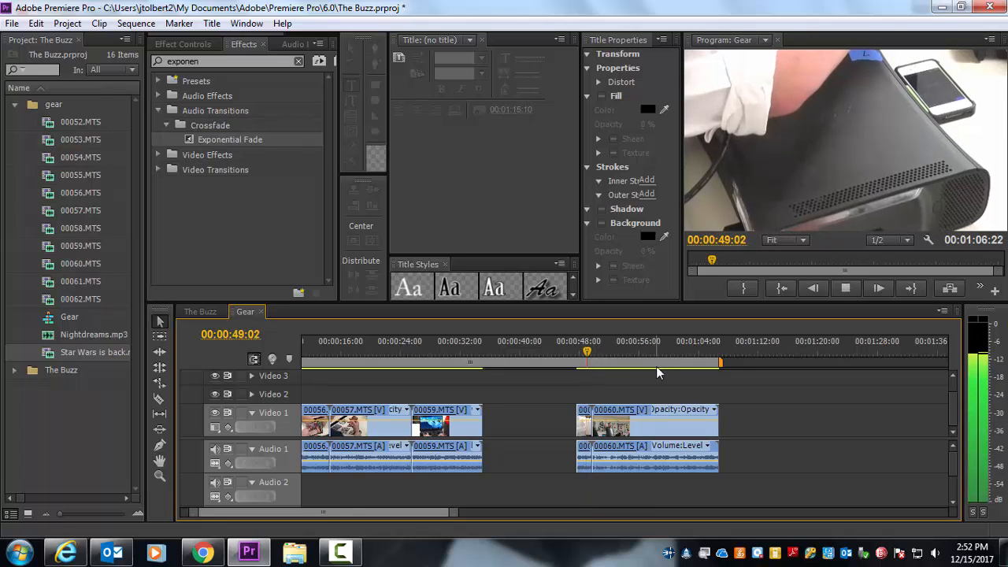
pyautogui.press('space')
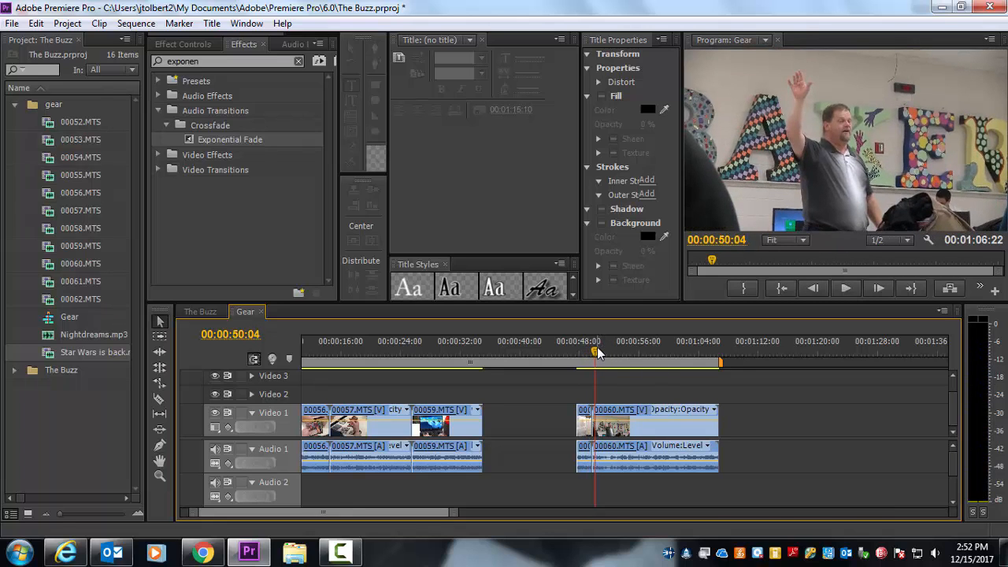
pyautogui.click(589, 347)
pyautogui.press('space')
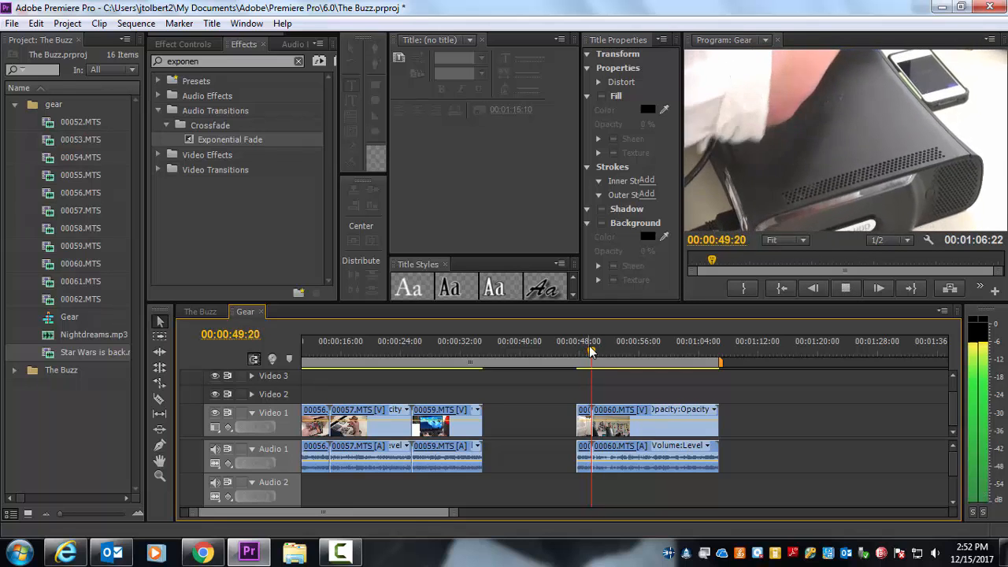
pyautogui.press('space')
pyautogui.moveTo(597, 348); pyautogui.dragTo(594, 349)
pyautogui.press('space')
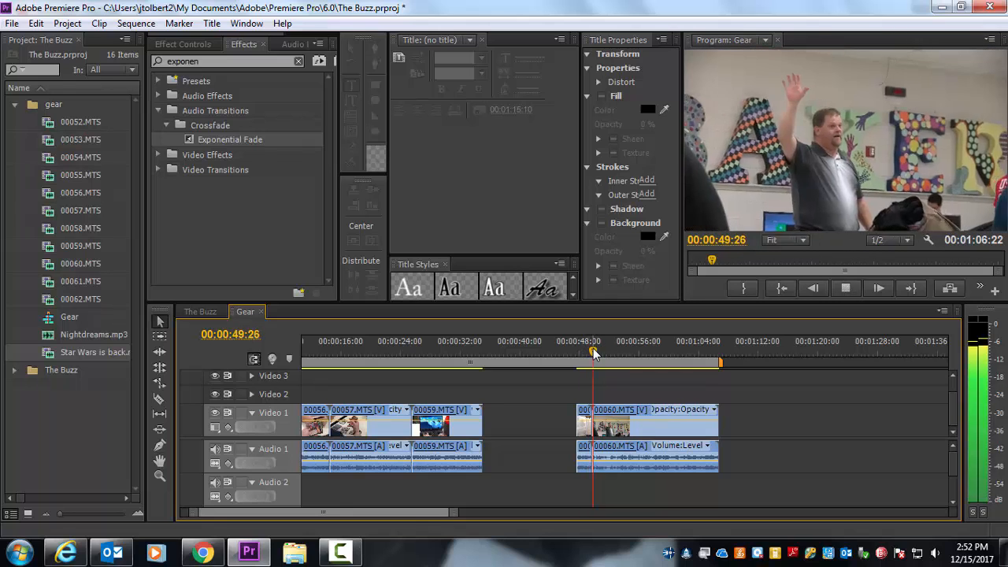
pyautogui.press('space')
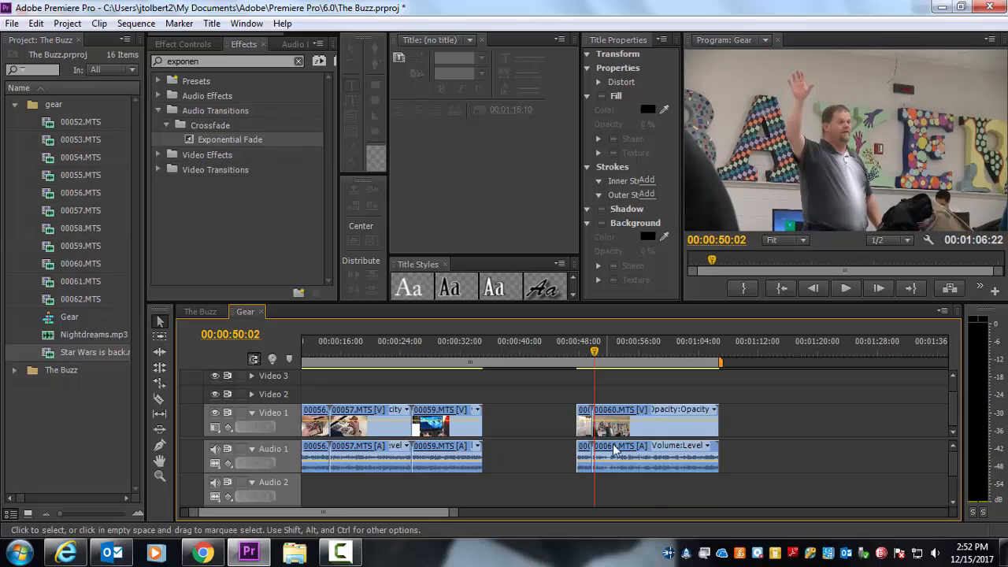
# Extend the start of clip 00053 earlier, making the clip about 5 seconds long, and play back its cut to clip 00060.
pyautogui.moveTo(453, 513); pyautogui.dragTo(309, 514)
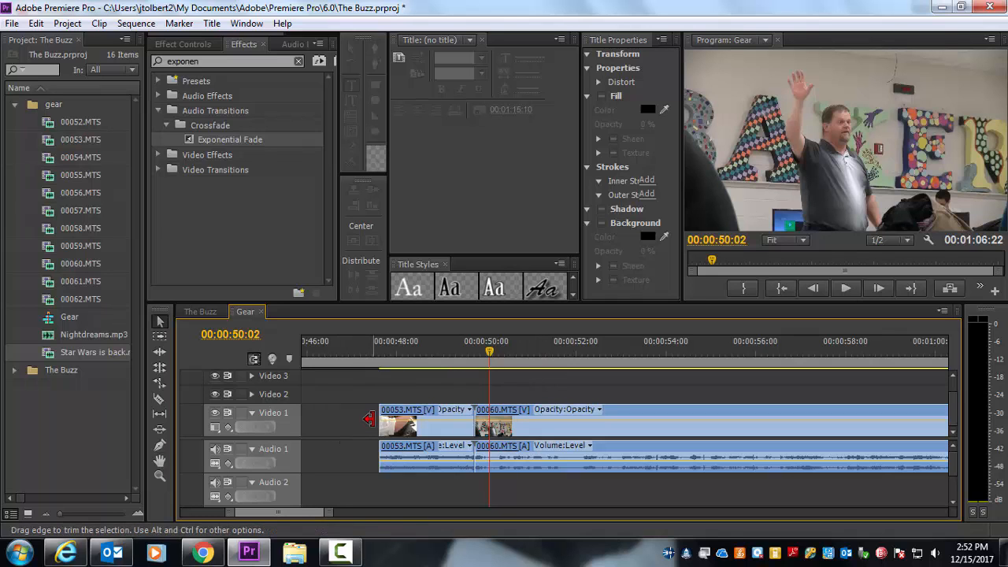
pyautogui.moveTo(381, 421); pyautogui.dragTo(428, 421)
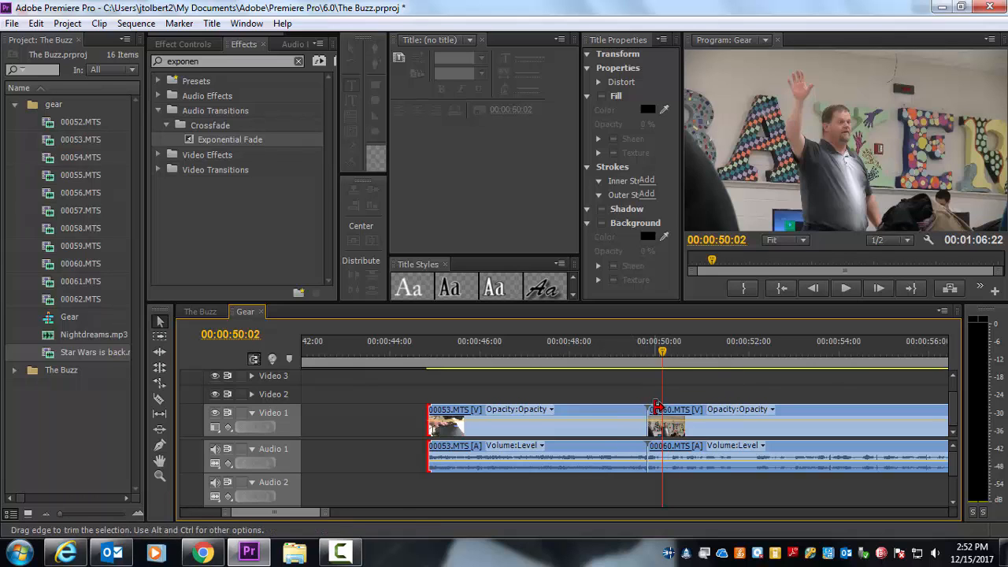
pyautogui.click(642, 348)
pyautogui.press('space')
pyautogui.press('space')
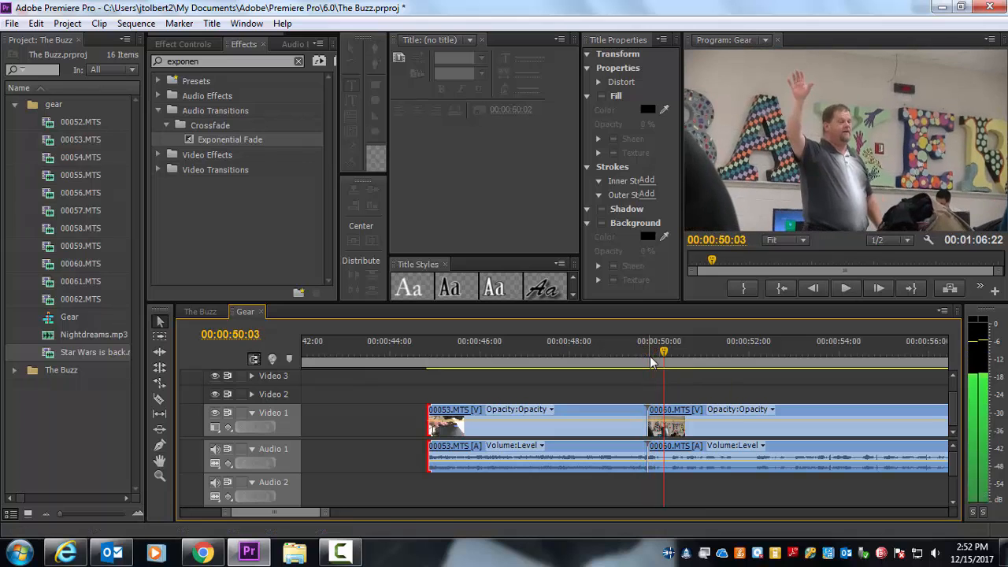
pyautogui.click(648, 356)
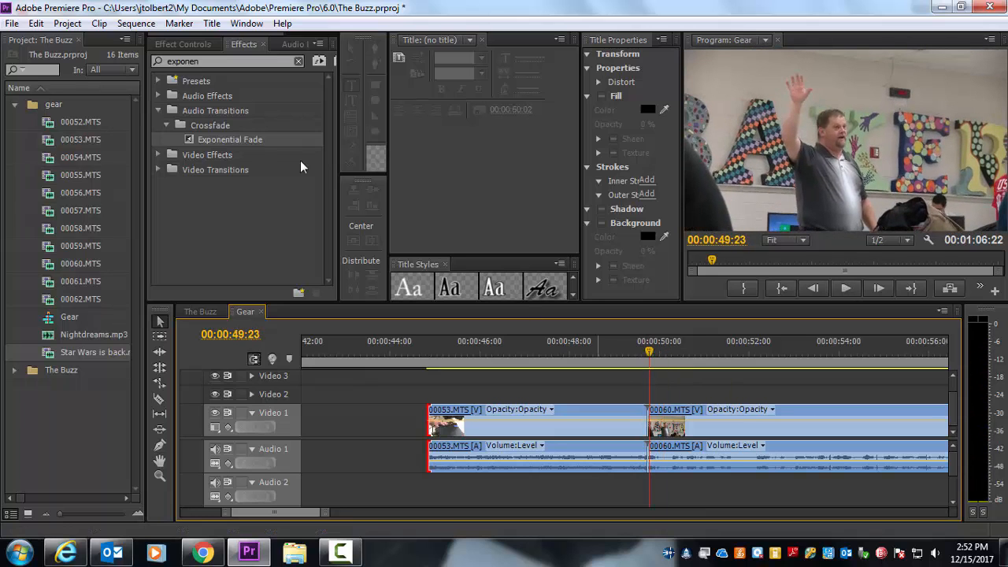
# Search the effects for "constant" and park the playhead at the cut between clips 00053 and 00060.
pyautogui.click(182, 60)
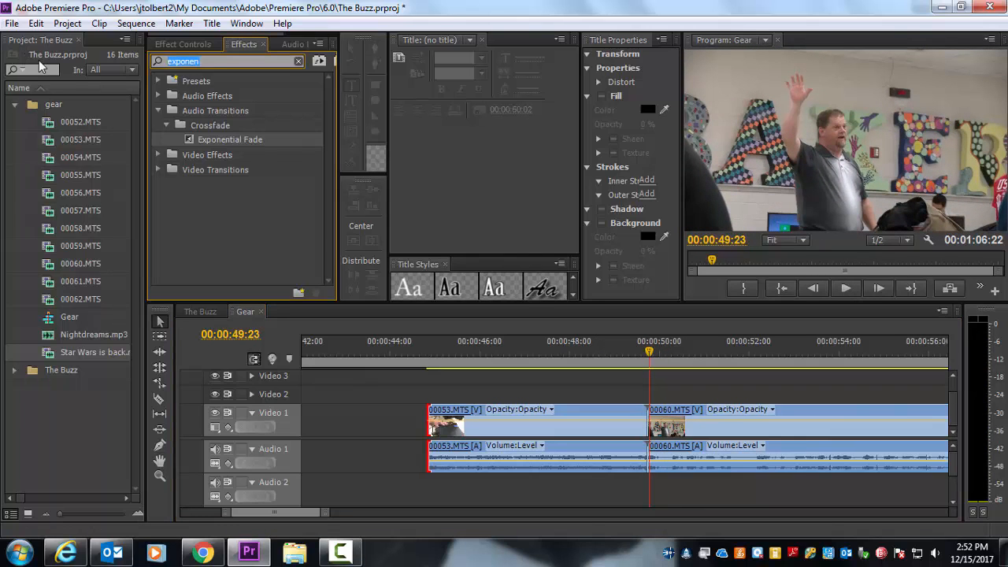
pyautogui.write('constant')
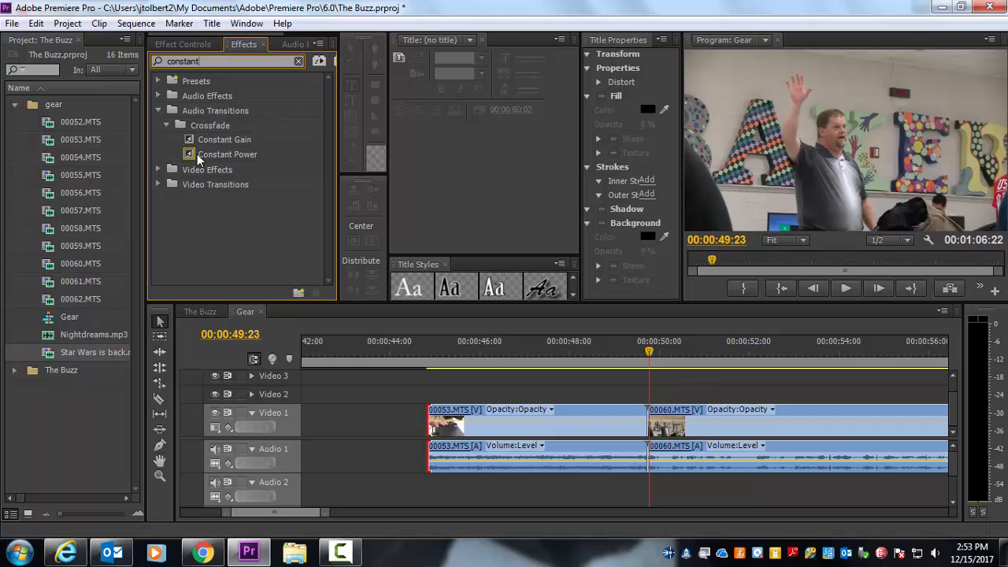
pyautogui.click(648, 348)
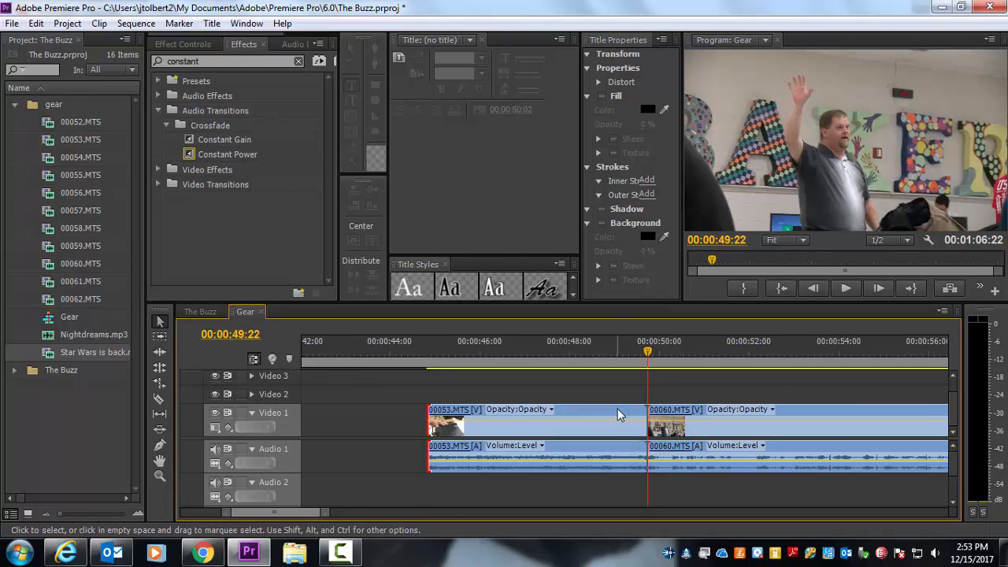
pyautogui.click(674, 421)
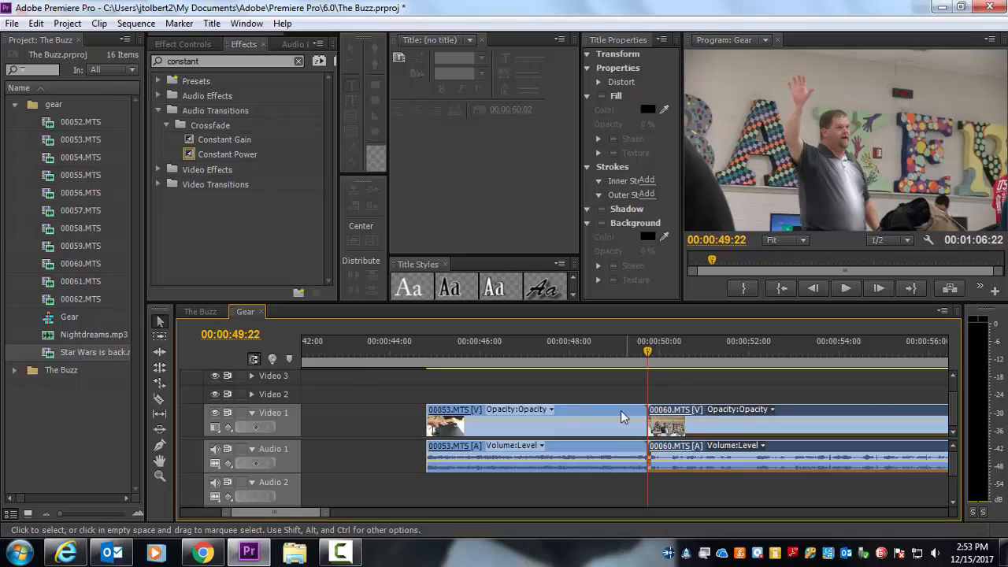
pyautogui.click(703, 391)
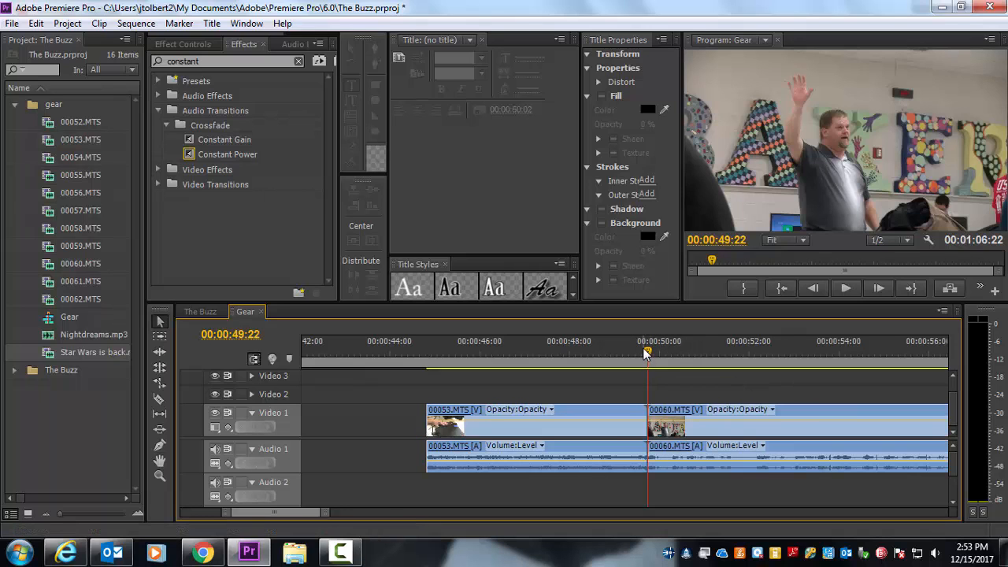
# Move clip 00053 earlier so that it ends at 00:00:49:10, and check the gap before clip 00060.
pyautogui.moveTo(642, 347); pyautogui.dragTo(628, 349)
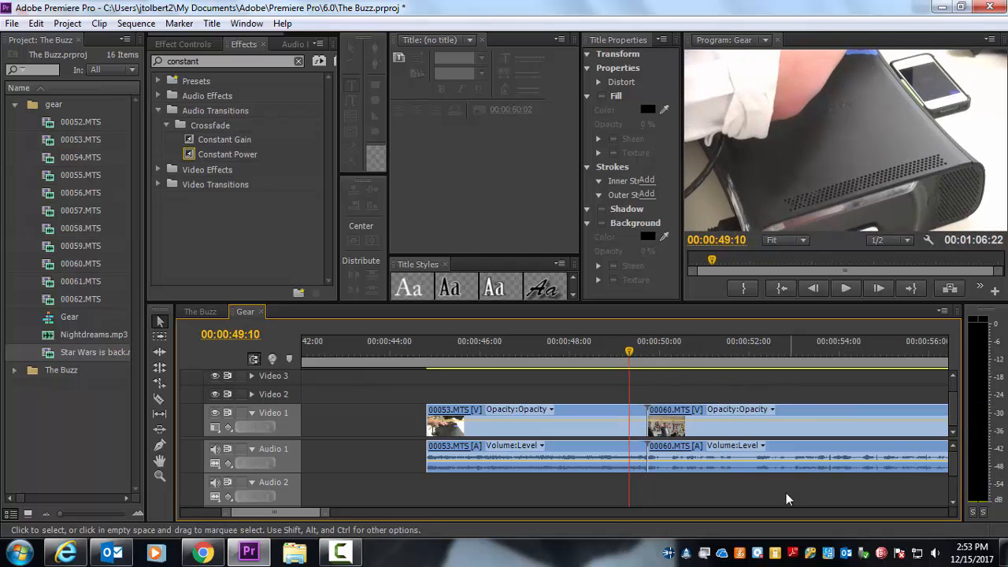
pyautogui.click(635, 417)
pyautogui.moveTo(635, 417); pyautogui.dragTo(617, 417)
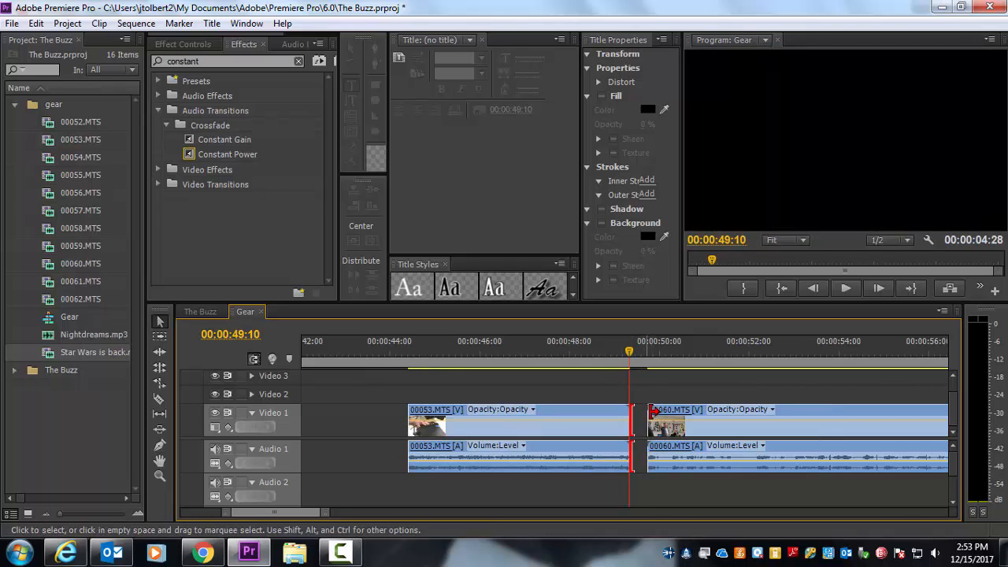
pyautogui.click(652, 414)
pyautogui.click(657, 391)
pyautogui.click(617, 352)
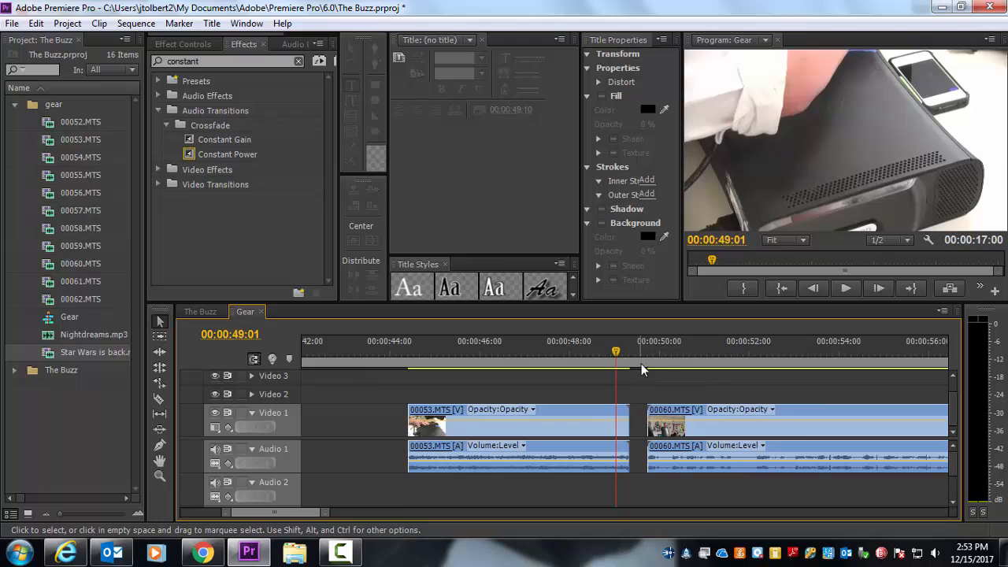
pyautogui.moveTo(641, 364)
pyautogui.mouseDown()
pyautogui.moveTo(648, 356)
pyautogui.moveTo(640, 361)
pyautogui.mouseUp()
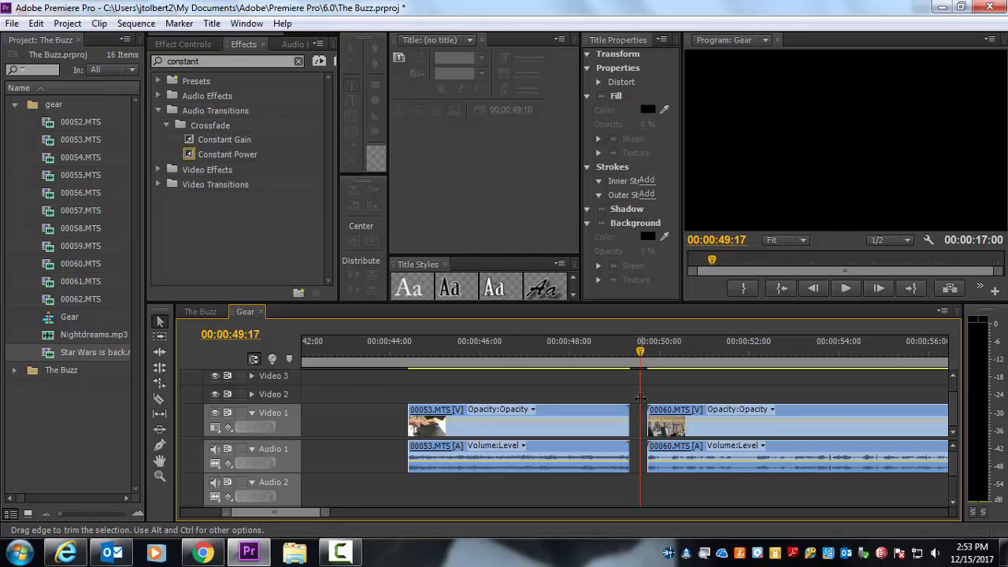
# Trim the end of clip 00053 back to 00:00:49:02 and the start of clip 00060 forward to 00:00:49:28.
pyautogui.moveTo(640, 351); pyautogui.dragTo(616, 351)
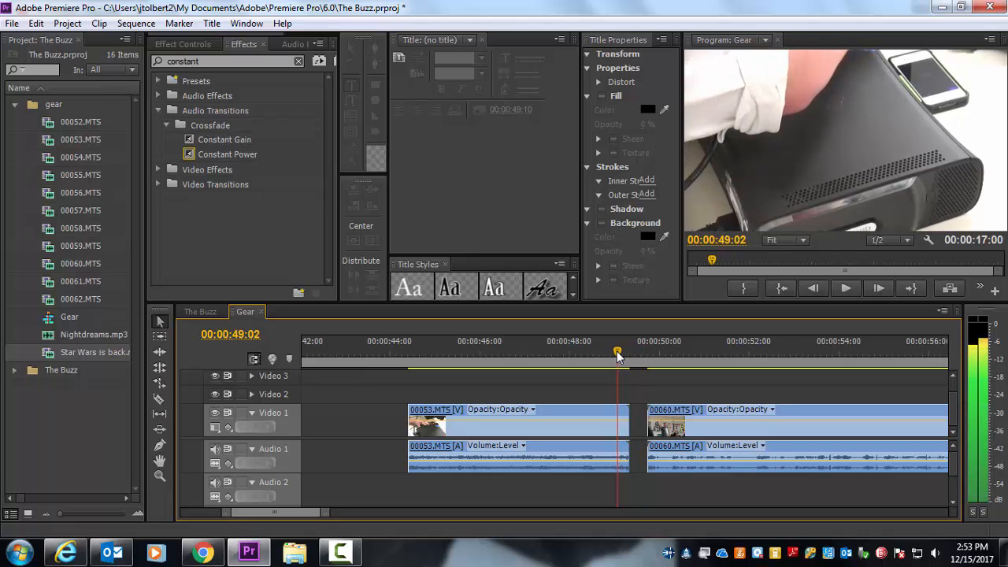
pyautogui.moveTo(629, 419); pyautogui.dragTo(615, 419)
pyautogui.moveTo(646, 352); pyautogui.dragTo(655, 352)
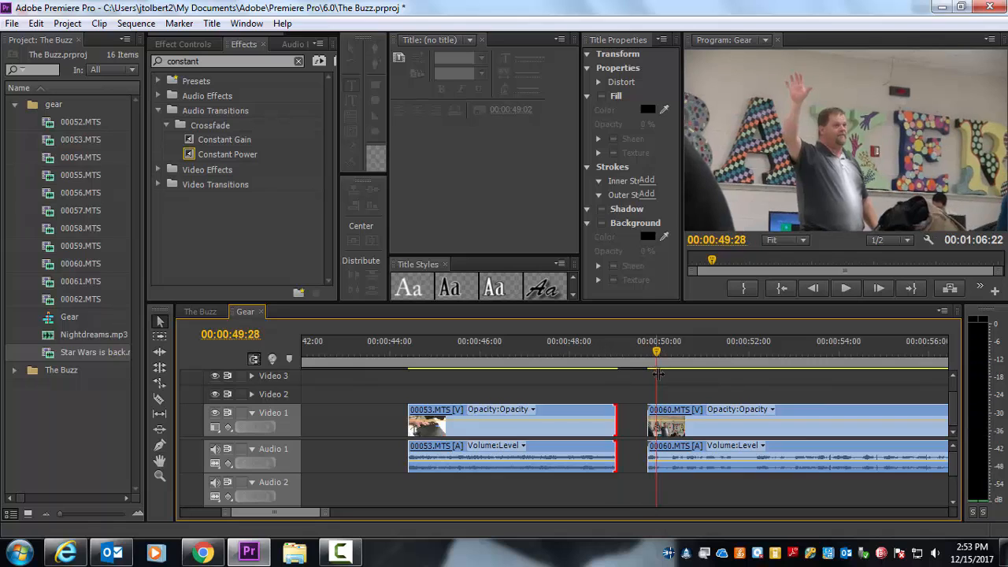
pyautogui.moveTo(654, 412); pyautogui.dragTo(658, 412)
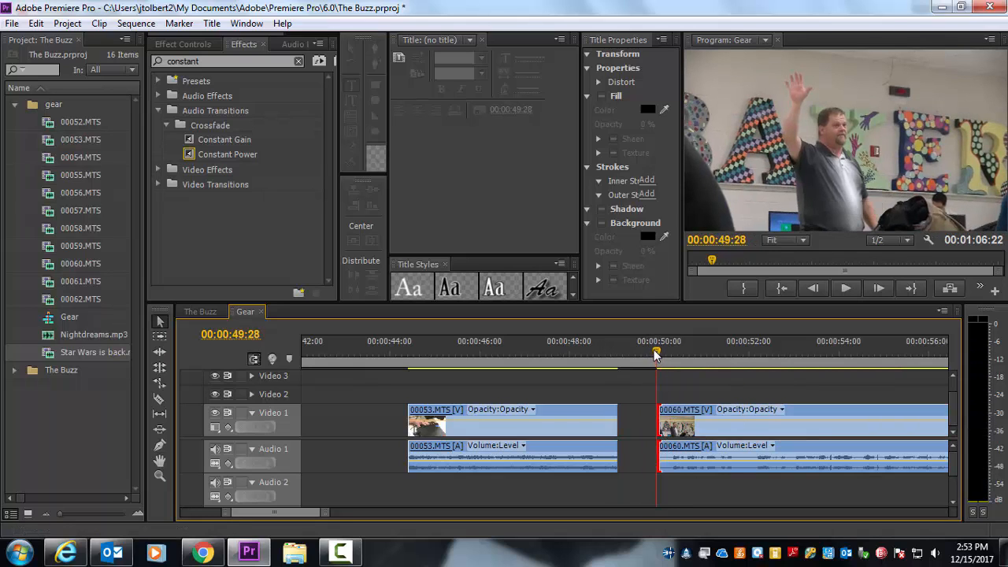
# Ripple delete the gap between clips 00053 and 00060 so that the two clips adjoin.
pyautogui.moveTo(653, 352); pyautogui.dragTo(638, 349)
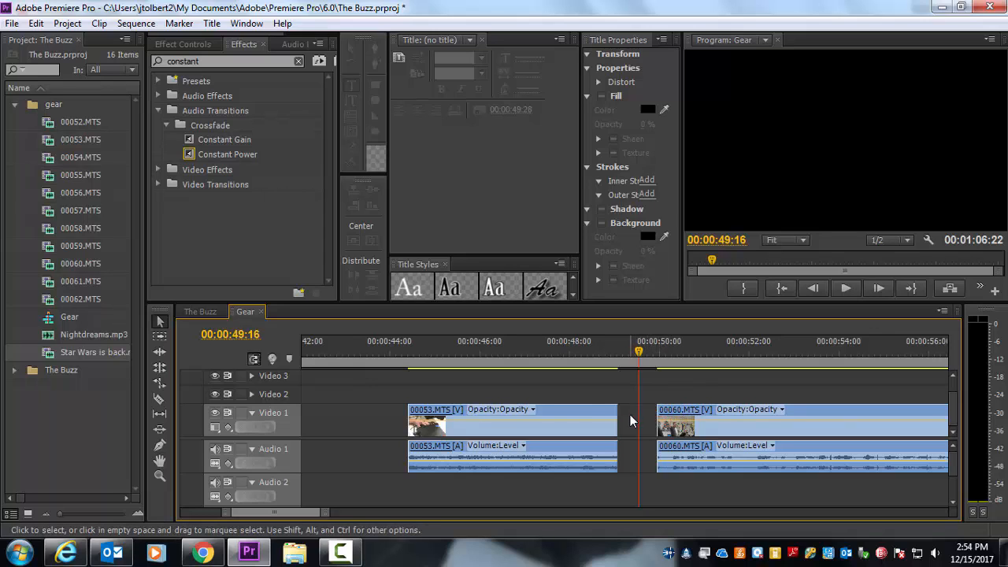
pyautogui.click(596, 409)
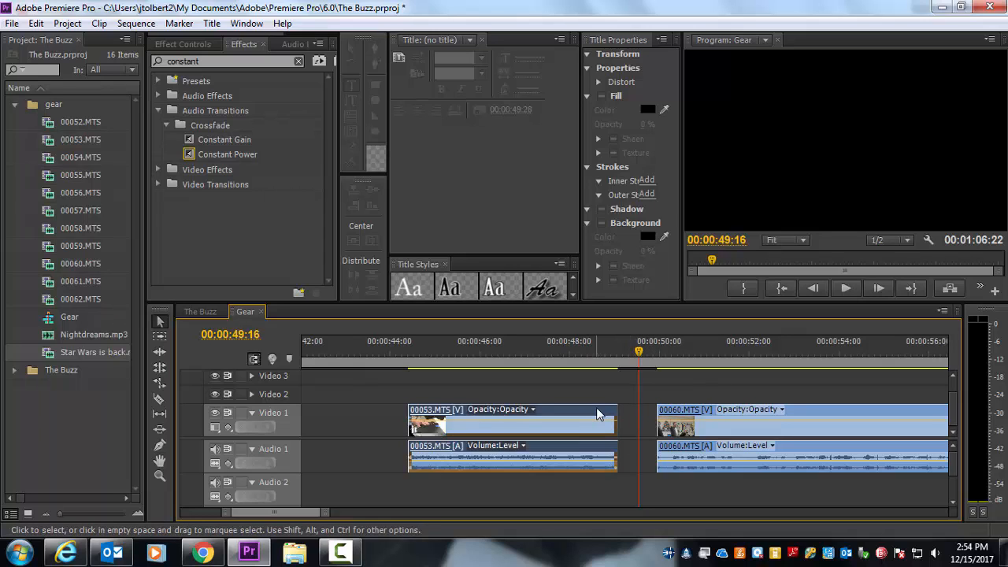
pyautogui.moveTo(596, 407); pyautogui.dragTo(633, 413)
pyautogui.hotkey('ctrl', 'z')
pyautogui.rightClick(644, 415)
pyautogui.click(647, 358)
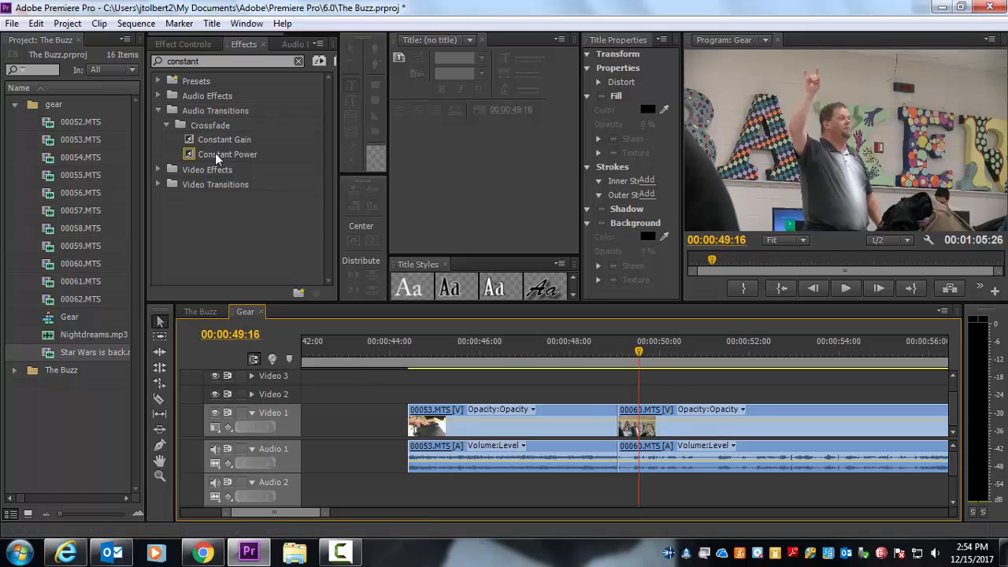
# Apply a Constant Gain crossfade to the audio cut between clips 00053 and 00060 and play back the transition.
pyautogui.moveTo(202, 144); pyautogui.dragTo(618, 460)
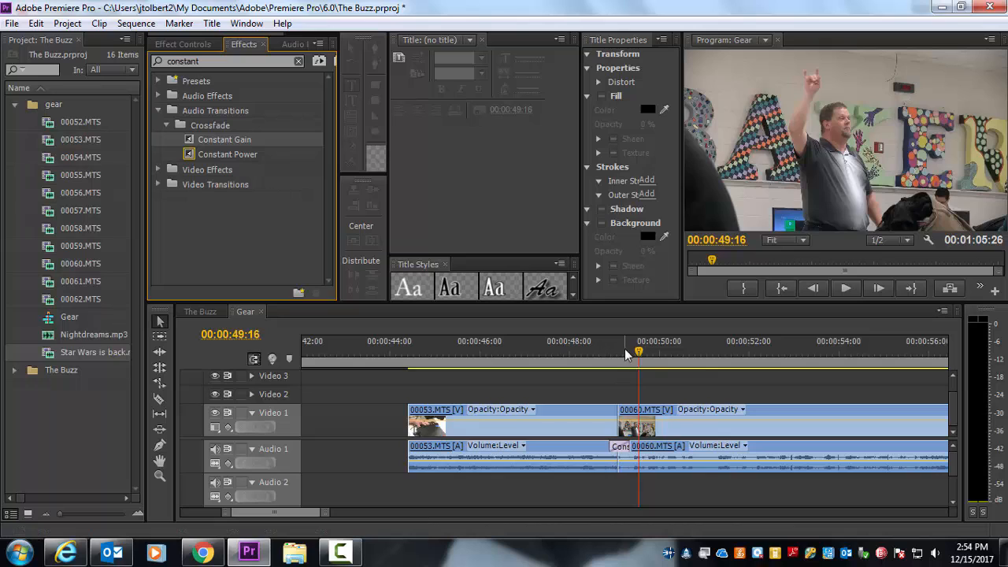
pyautogui.click(598, 348)
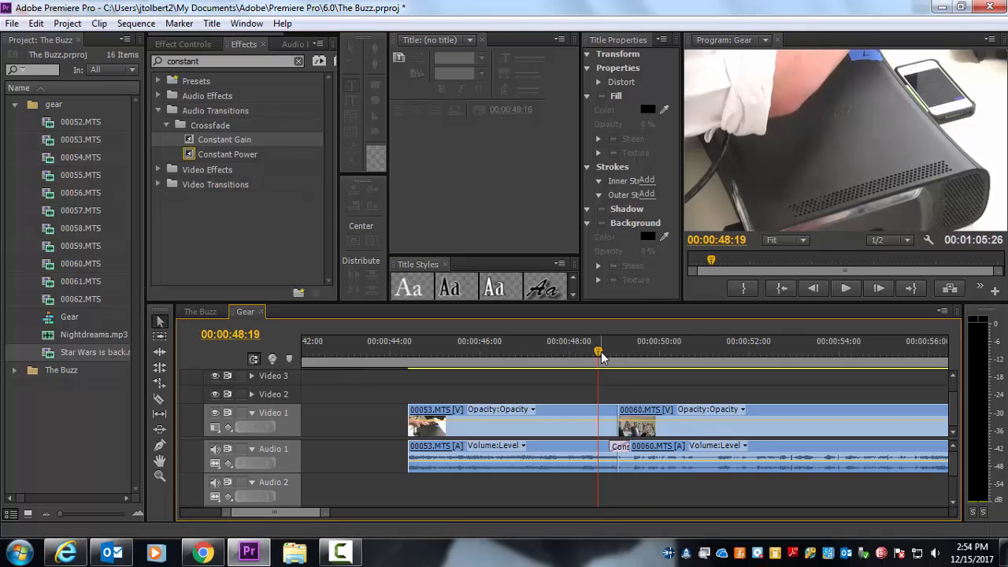
pyautogui.press('space')
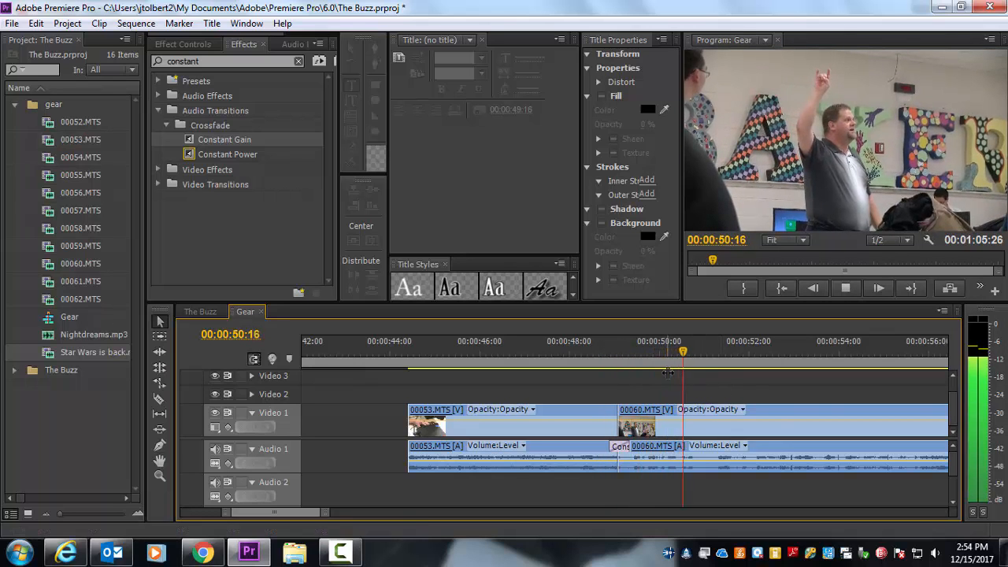
pyautogui.moveTo(654, 350); pyautogui.dragTo(562, 350)
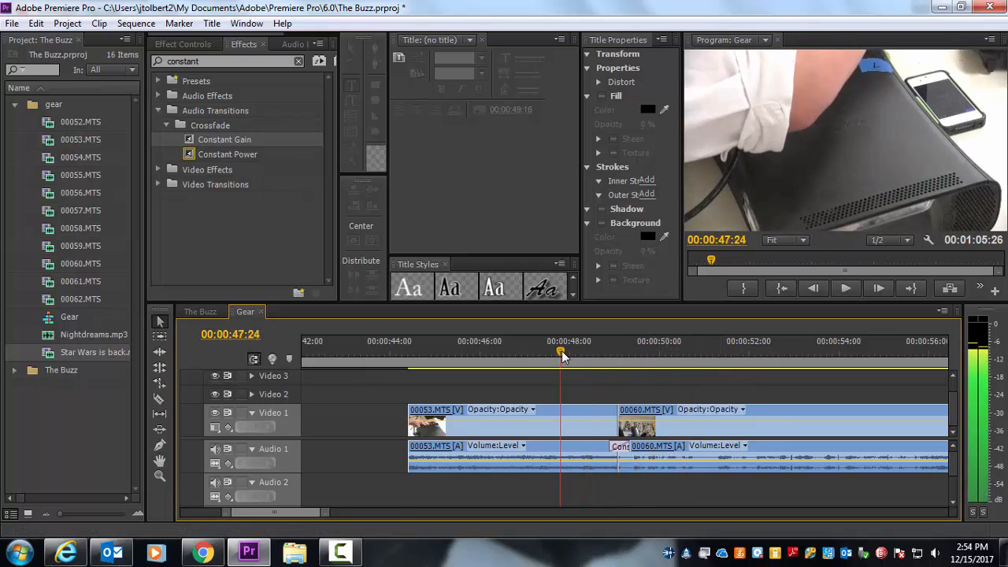
pyautogui.press('space')
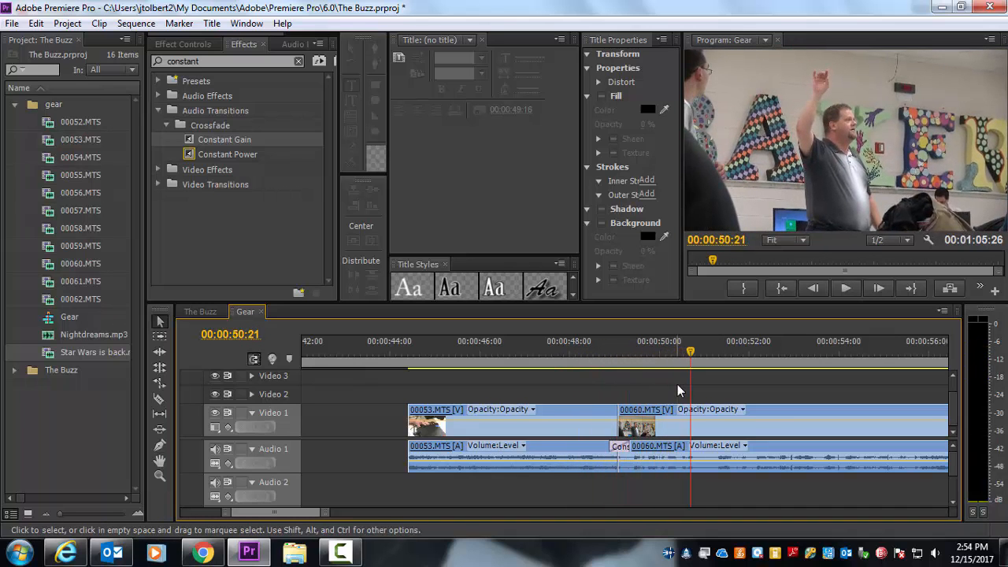
pyautogui.moveTo(611, 350); pyautogui.dragTo(599, 346)
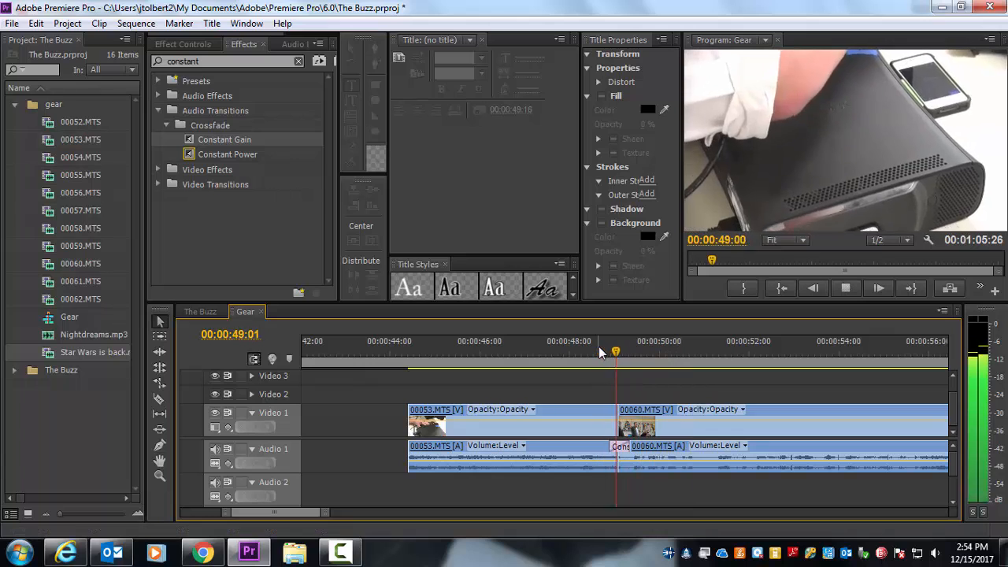
pyautogui.press('space')
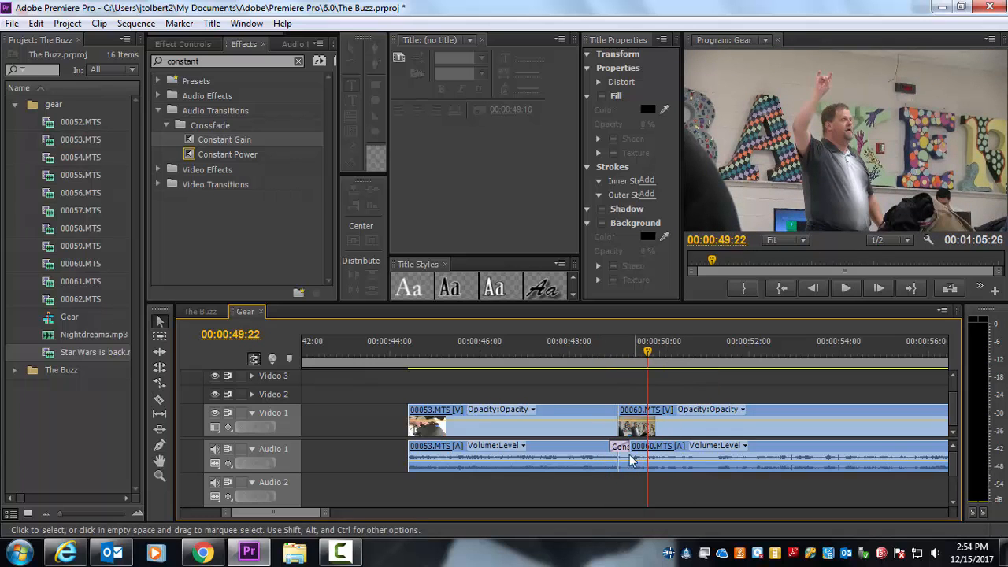
# Play the sequence from 00:00:48:21 across the Constant Gain crossfade to check how the audio blends.
pyautogui.moveTo(324, 517); pyautogui.dragTo(381, 517)
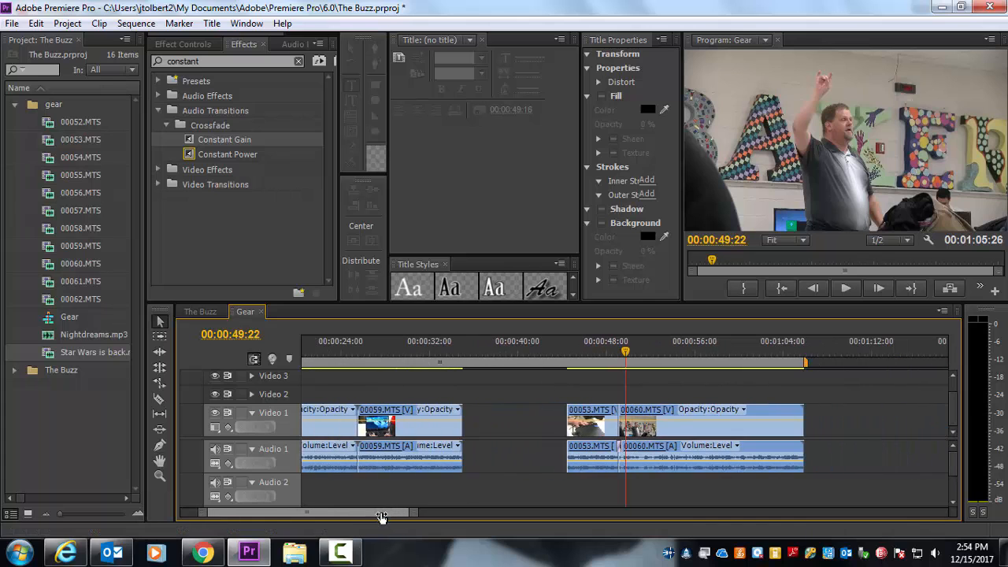
pyautogui.click(356, 362)
pyautogui.moveTo(355, 362); pyautogui.dragTo(614, 379)
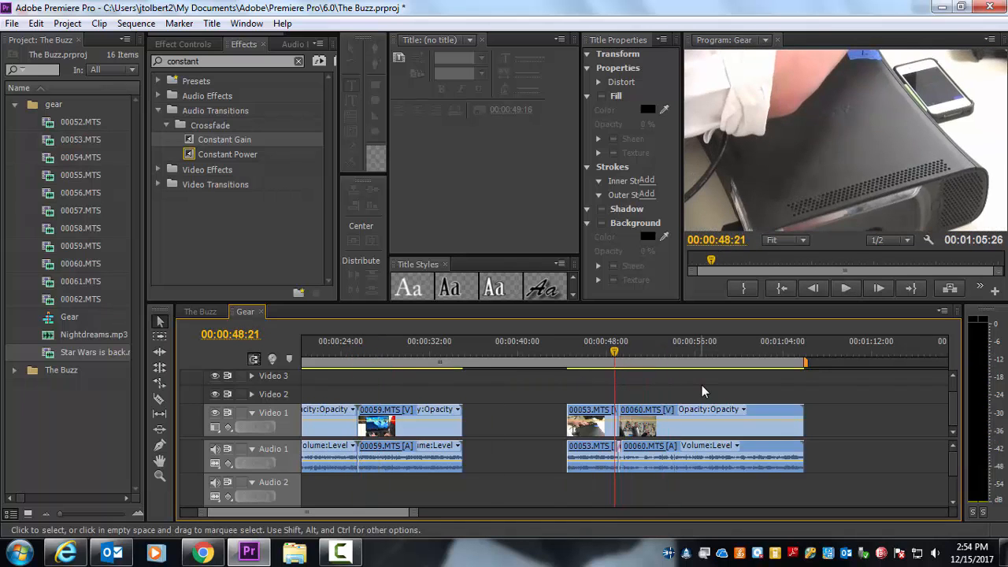
pyautogui.press('space')
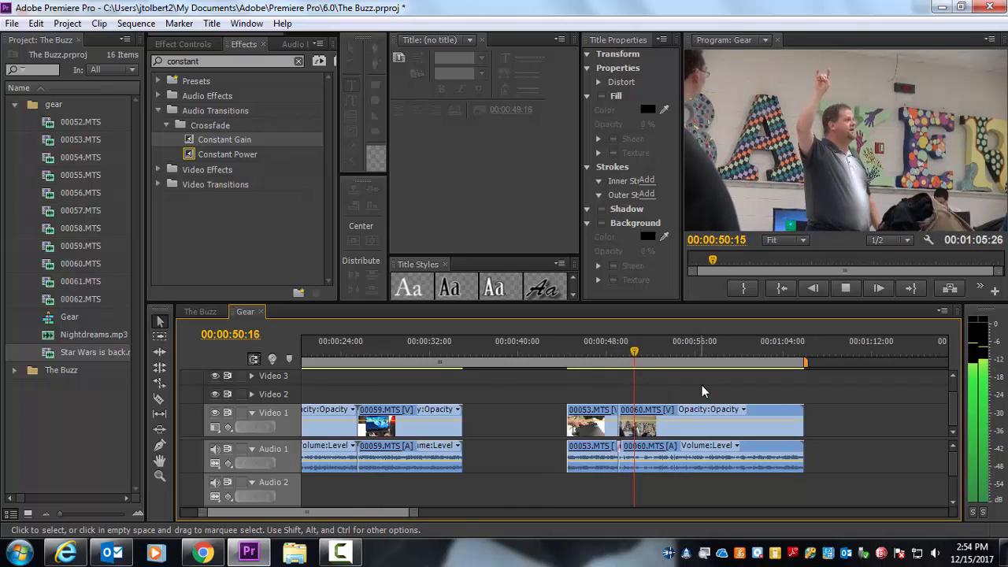
pyautogui.press('space')
# Replace the Constant Gain crossfade between clips 00053 and 00060 with a Constant Power crossfade.
pyautogui.moveTo(418, 514); pyautogui.dragTo(378, 514)
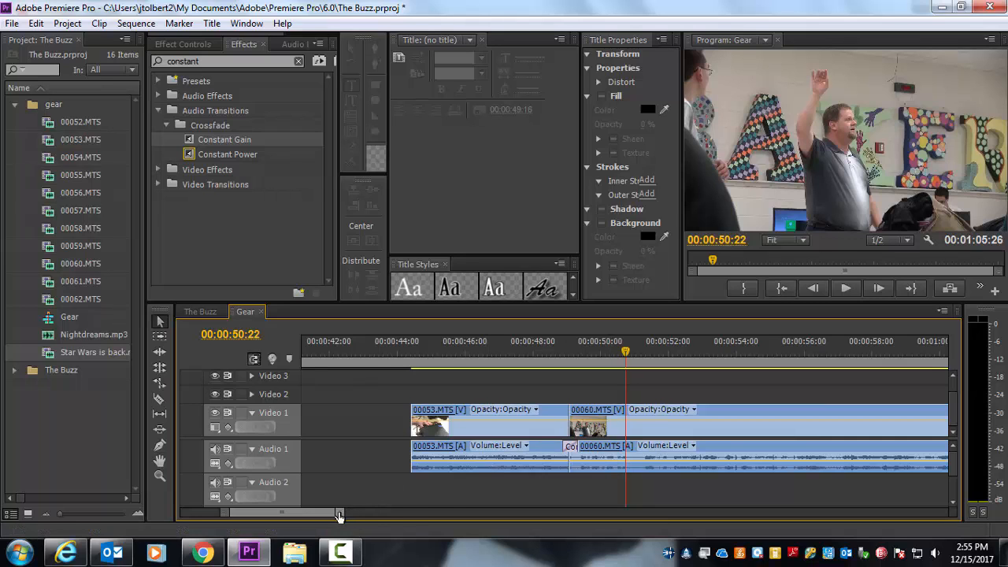
pyautogui.moveTo(340, 513); pyautogui.dragTo(540, 515)
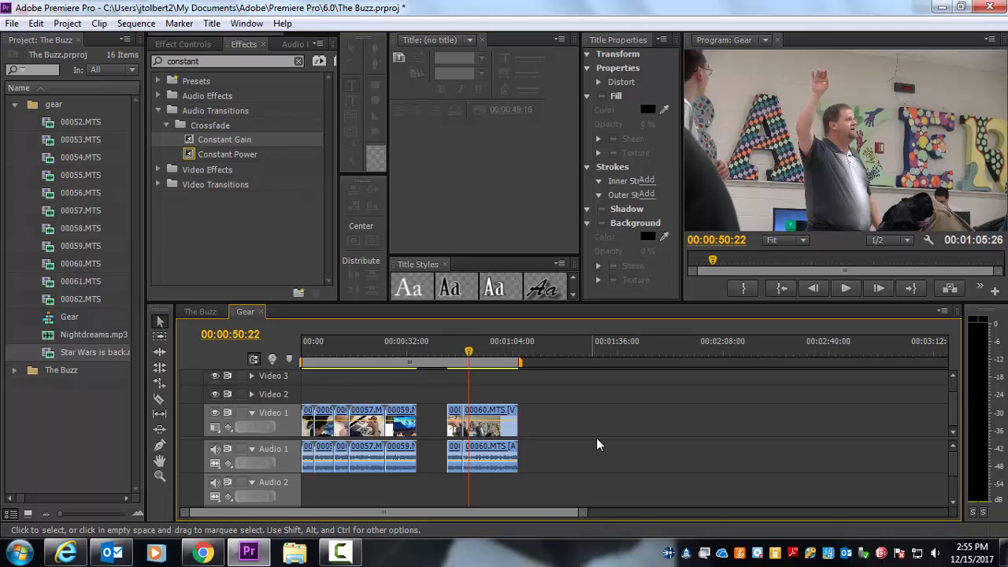
pyautogui.moveTo(582, 513); pyautogui.dragTo(547, 512)
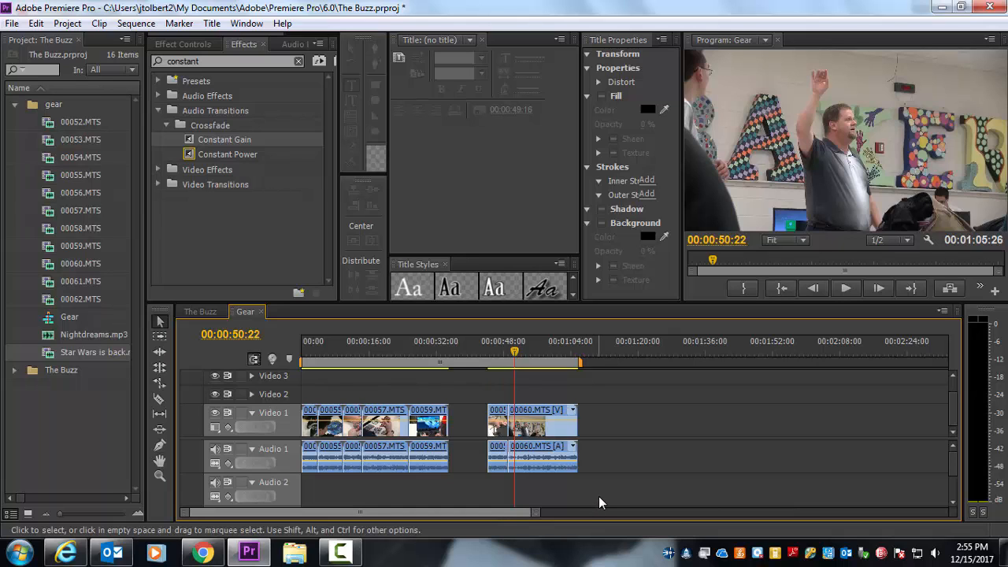
pyautogui.moveTo(536, 513); pyautogui.dragTo(370, 511)
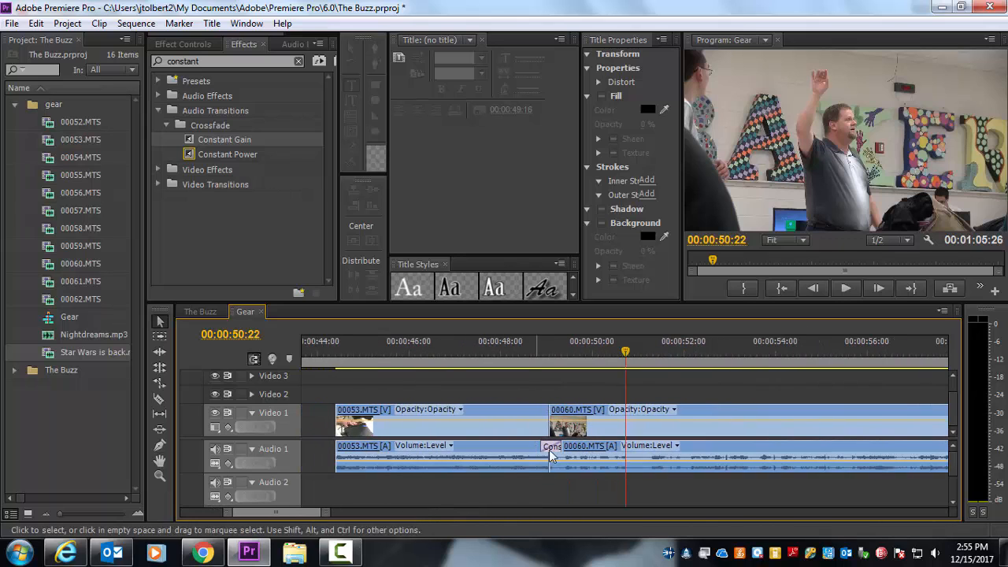
pyautogui.click(551, 450)
pyautogui.press('Delete')
pyautogui.click(204, 154)
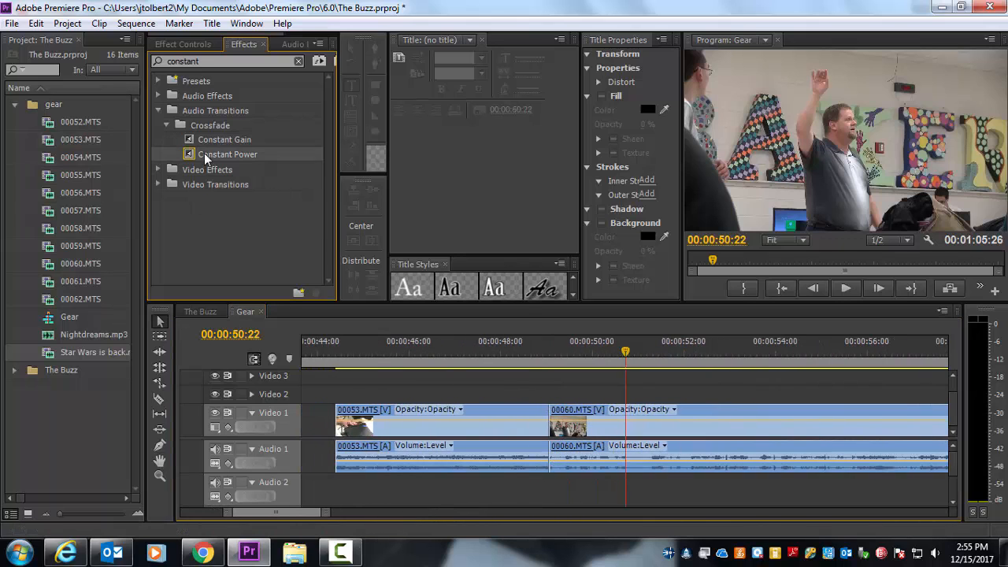
pyautogui.moveTo(204, 154); pyautogui.dragTo(549, 452)
# Play back the Constant Power crossfade from 00:00:48:22 and bring the whole sequence into view.
pyautogui.moveTo(545, 352); pyautogui.dragTo(534, 352)
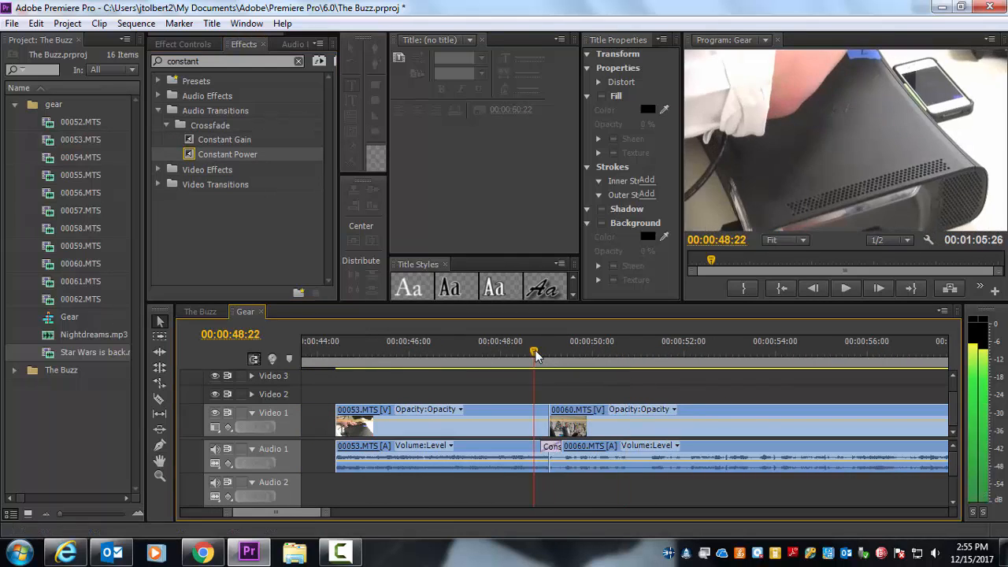
pyautogui.press('space')
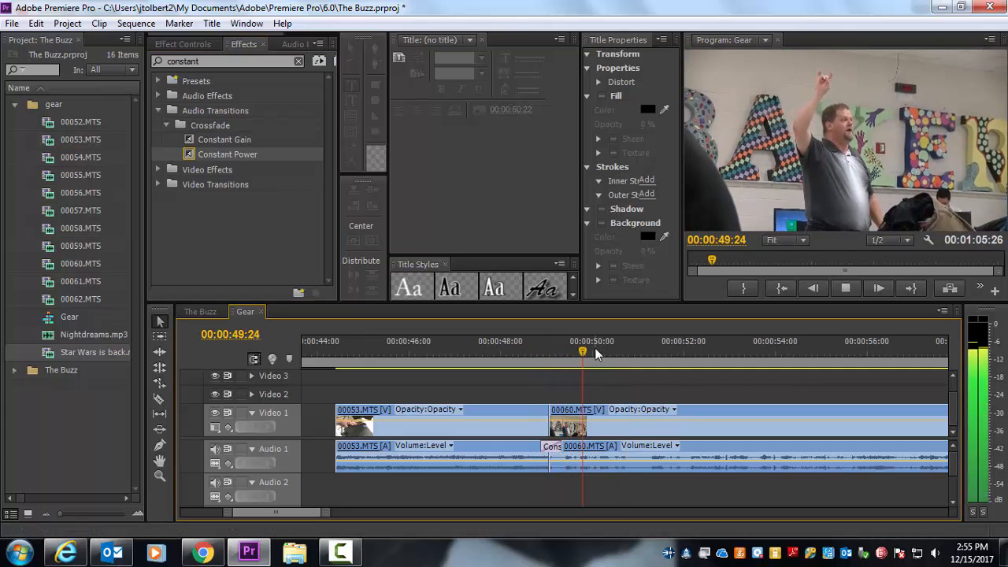
pyautogui.press('space')
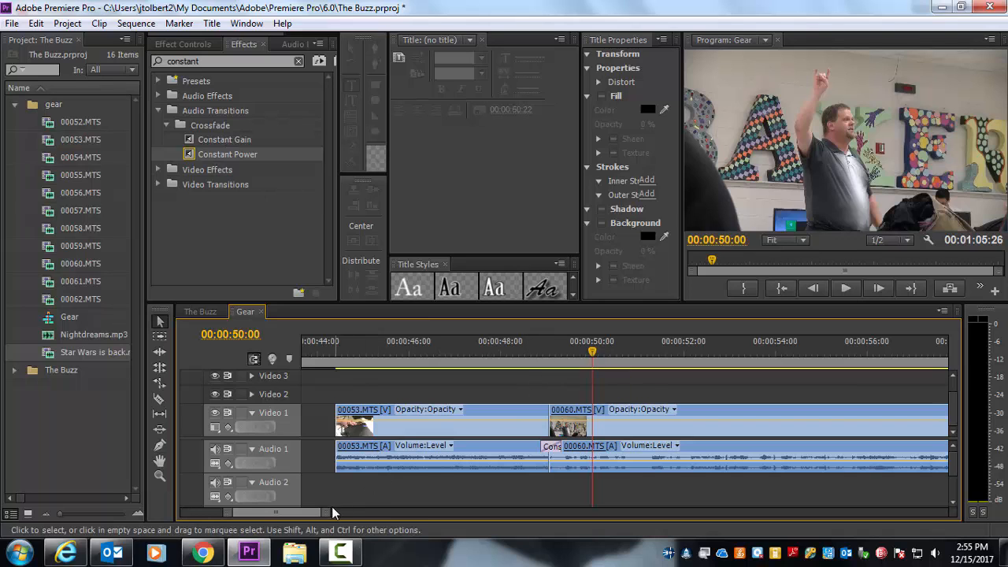
pyautogui.moveTo(324, 511); pyautogui.dragTo(551, 512)
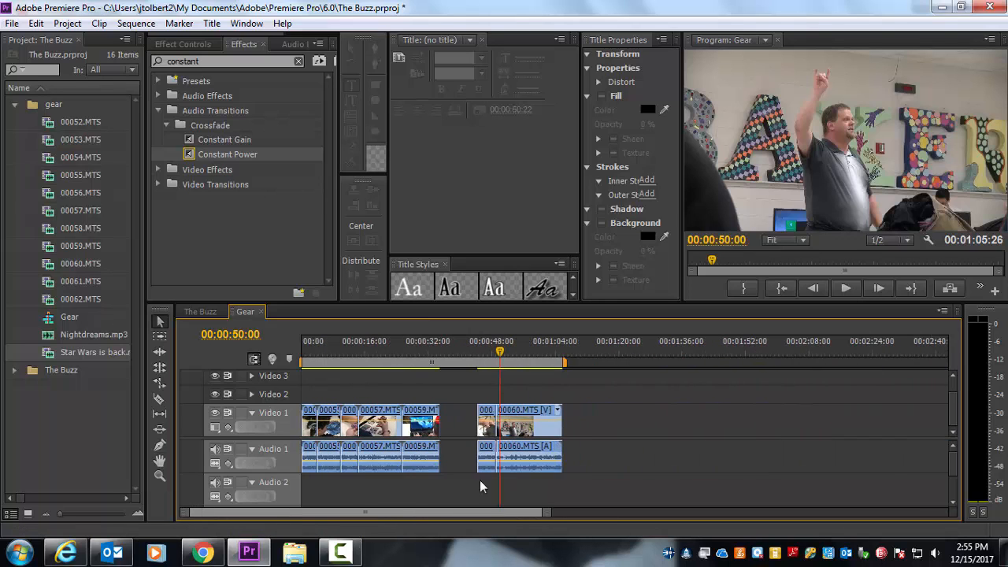